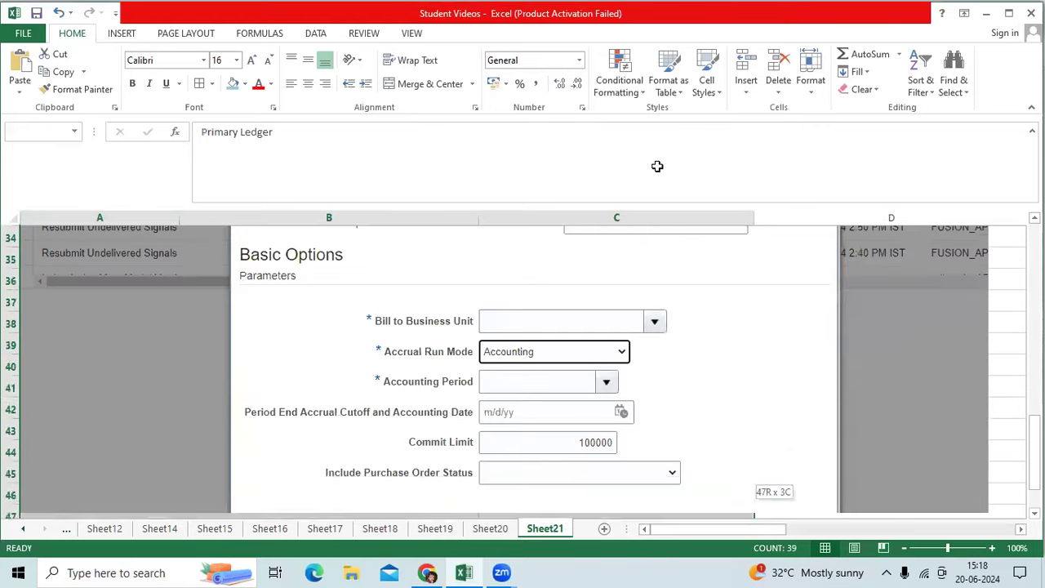
- Scroll up from the process screenshot to rows 1–14 of Sheet21
scroll(658, 286, up, 2)
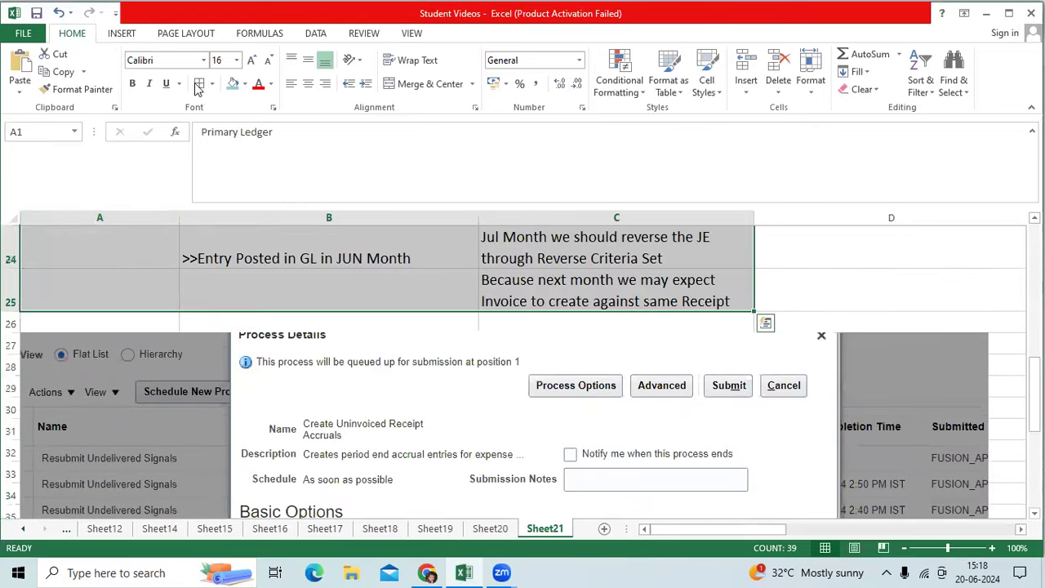
scroll(665, 301, up, 8)
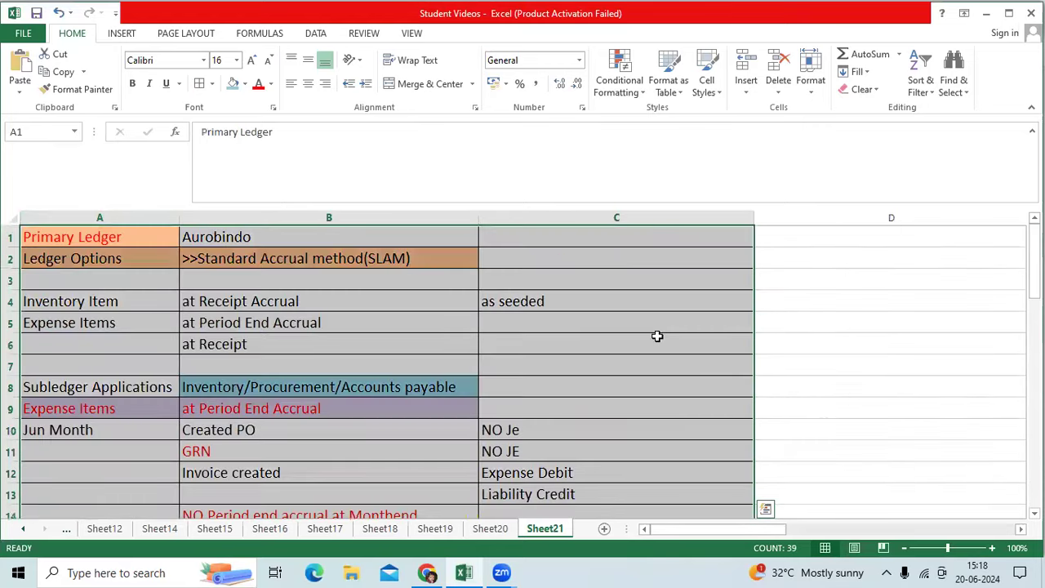
click(568, 274)
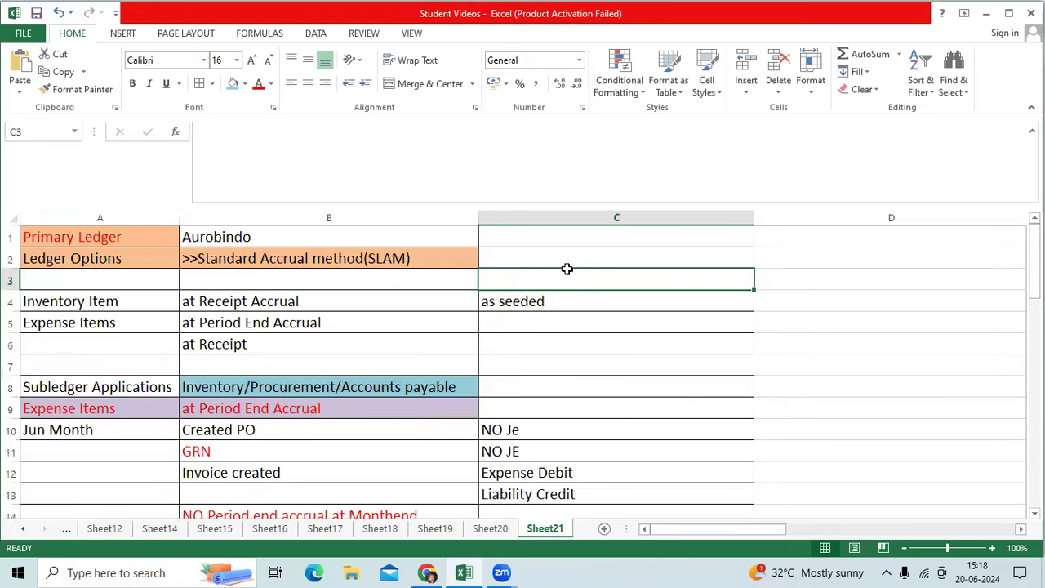
click(116, 237)
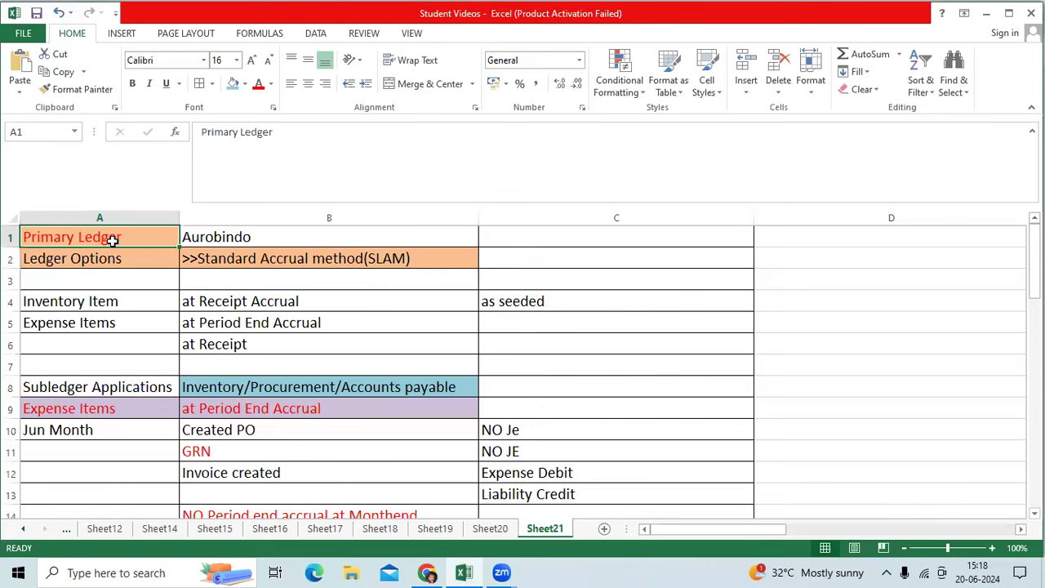
click(212, 237)
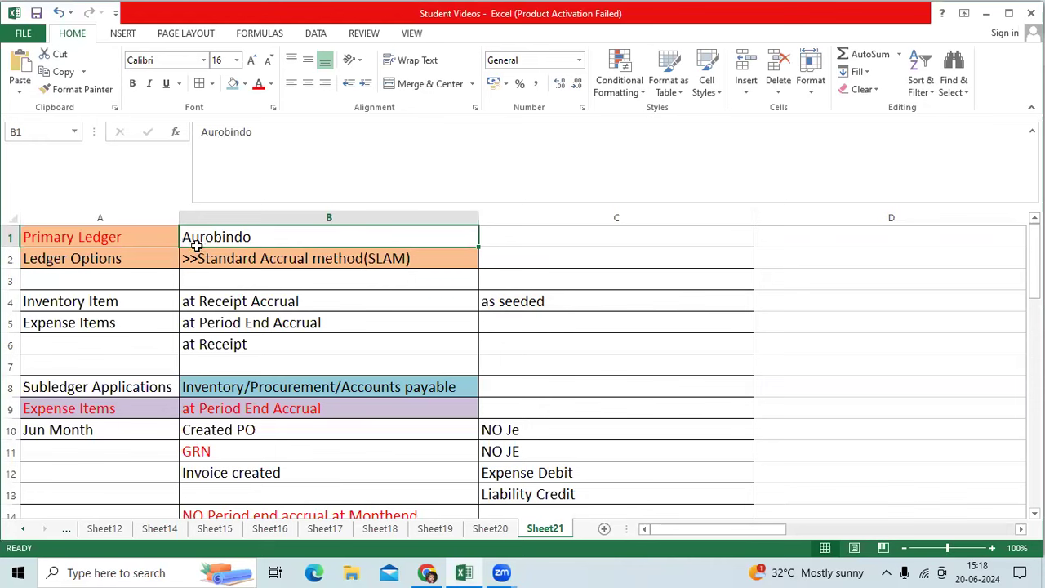
click(94, 259)
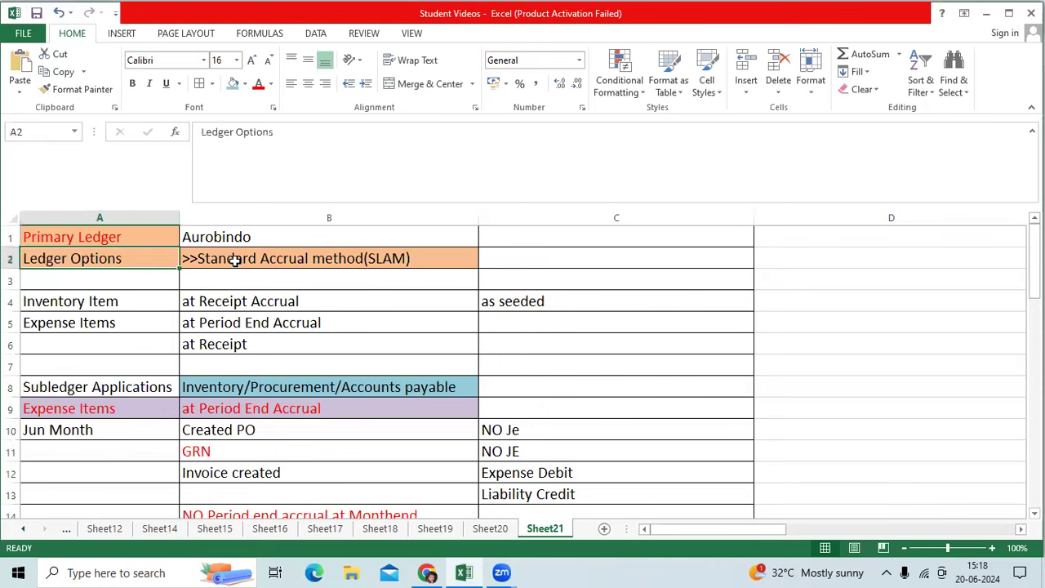
click(244, 261)
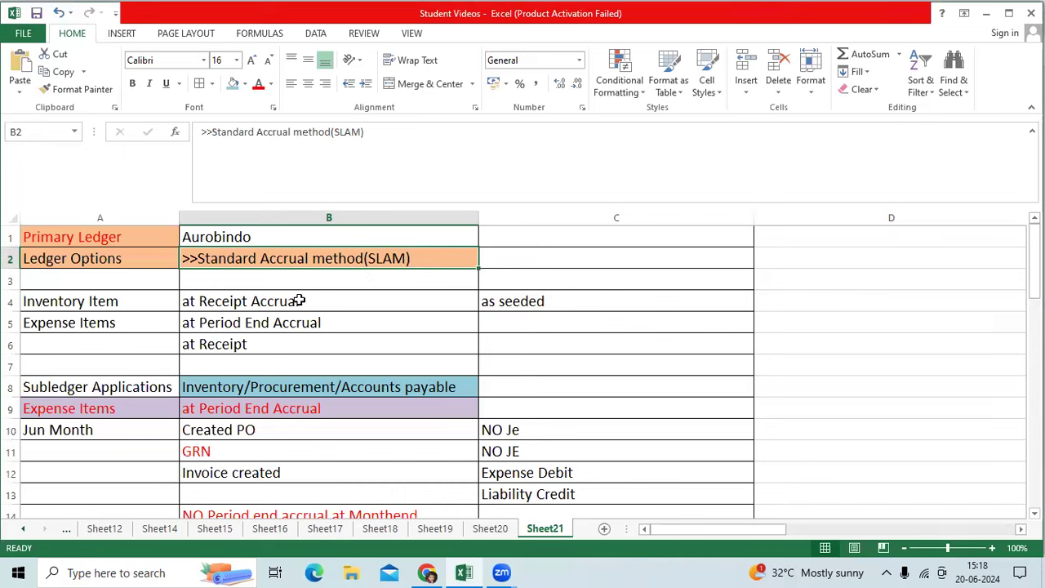
- Move the Subledger Applications pair from A8:B8 into A3:B3
drag(120, 387, 233, 387)
key(ctrl+c)
click(122, 286)
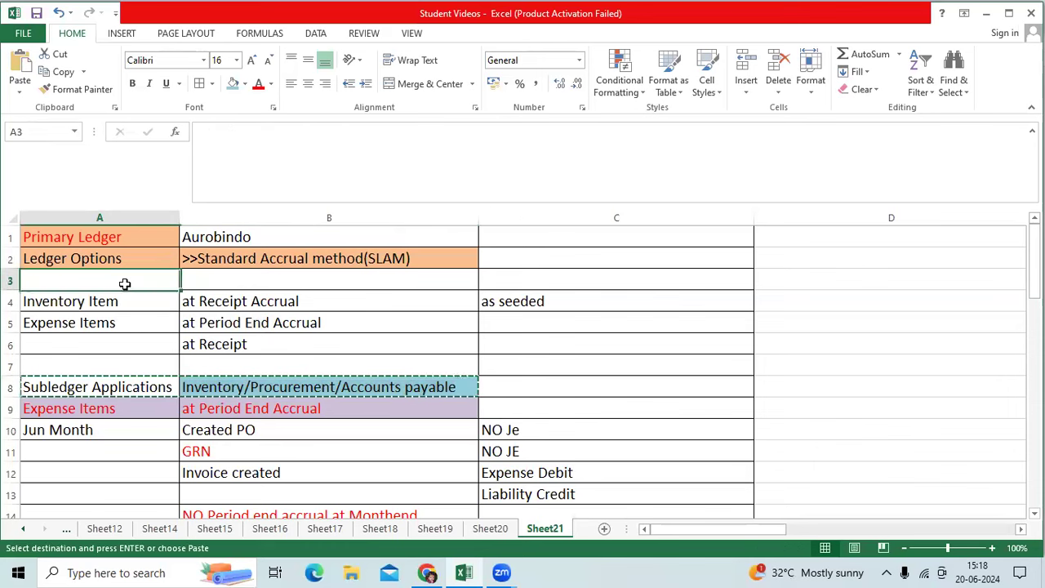
key(ctrl+v)
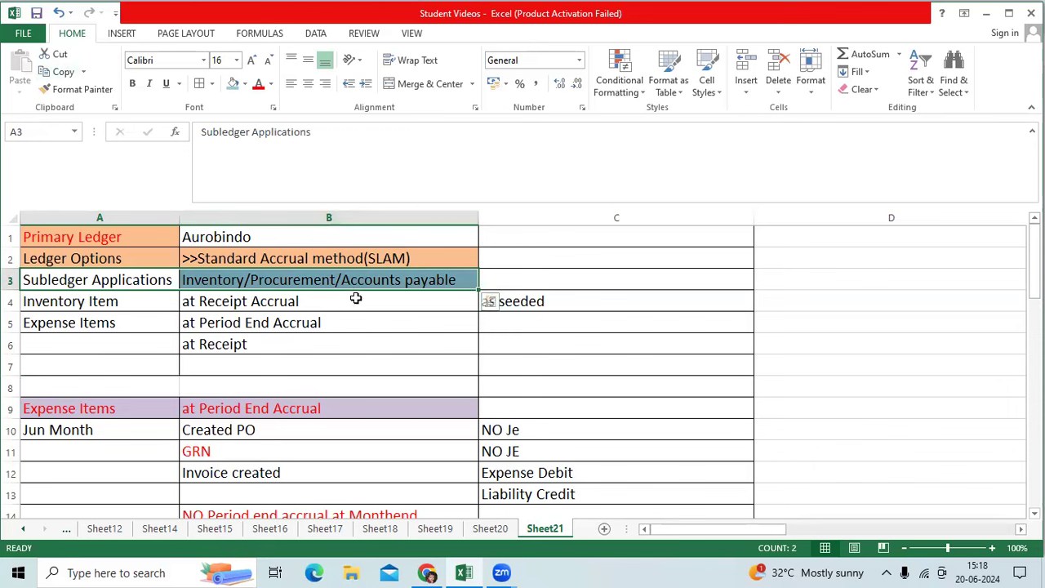
click(11, 301)
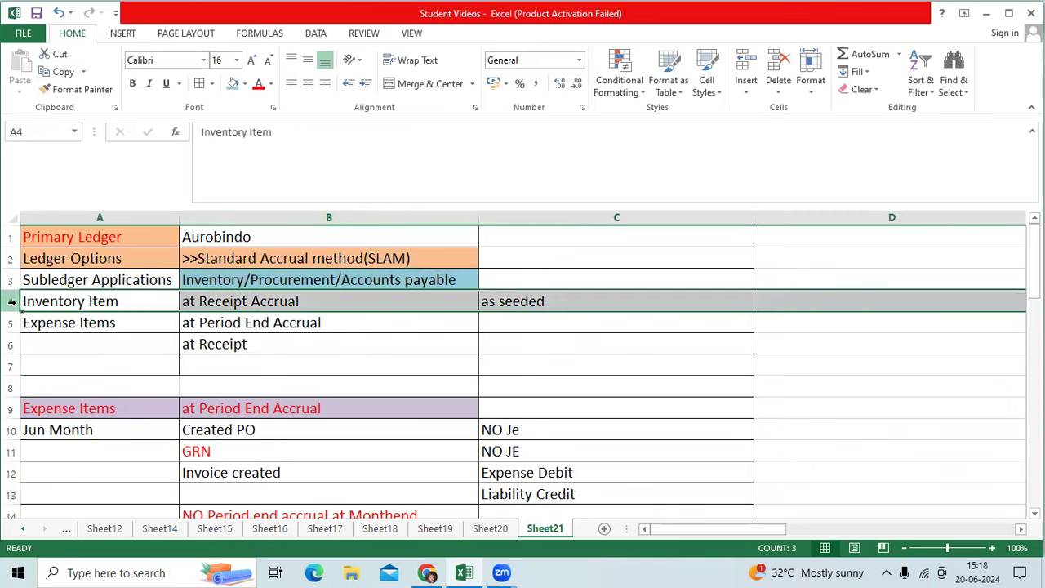
- Insert a blank row 4 and paint C6's plain formatting onto B4 to remove its blue fill
right_click(12, 302)
click(54, 410)
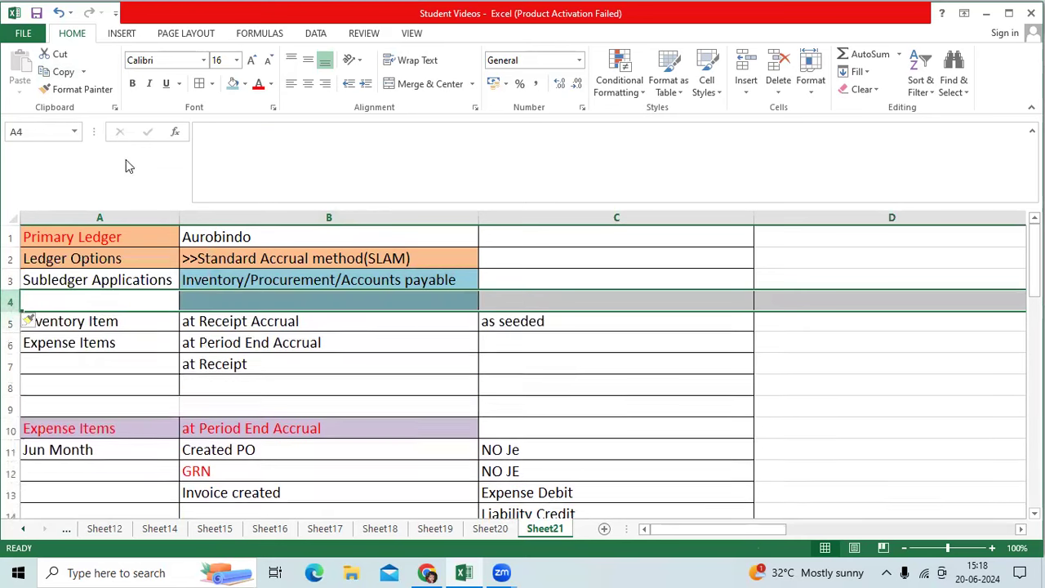
click(362, 363)
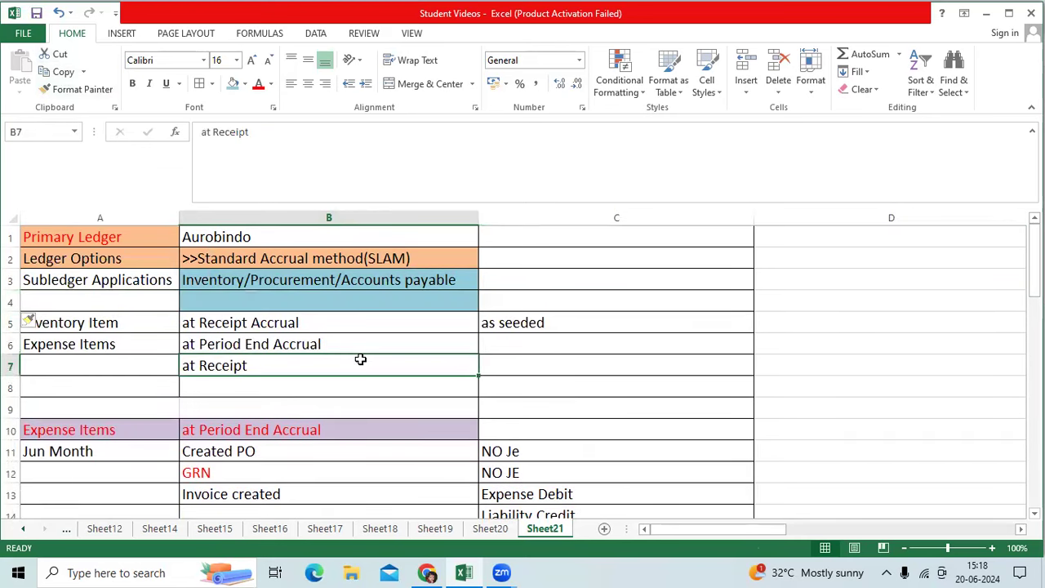
click(573, 337)
click(78, 89)
click(292, 303)
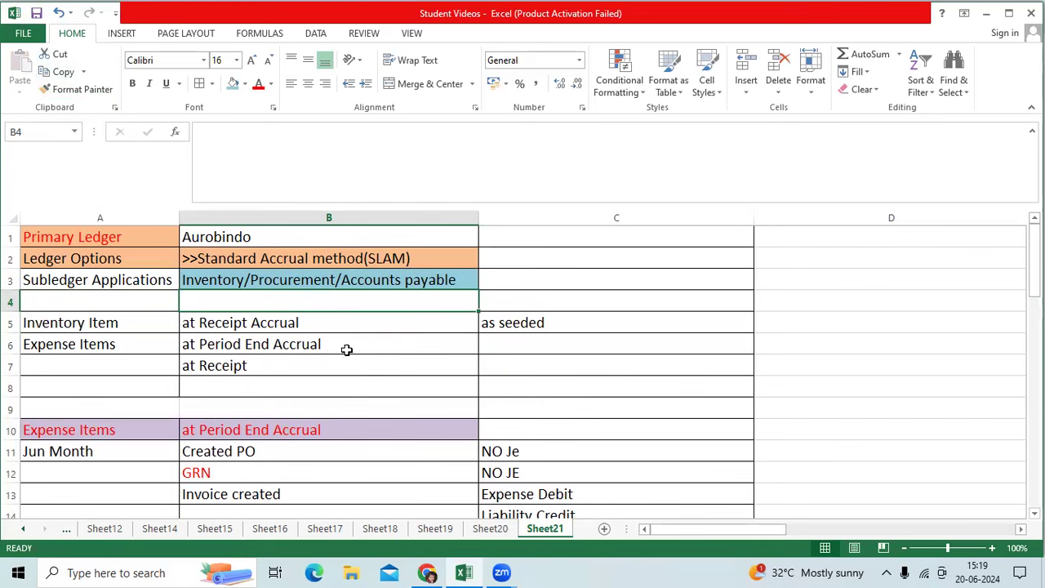
- Review the Inventory Item row: at Receipt Accrual in B5 and the as seeded note in C5
mouse_move(127, 325)
mouse_down()
mouse_move(122, 338)
mouse_move(121, 324)
mouse_up()
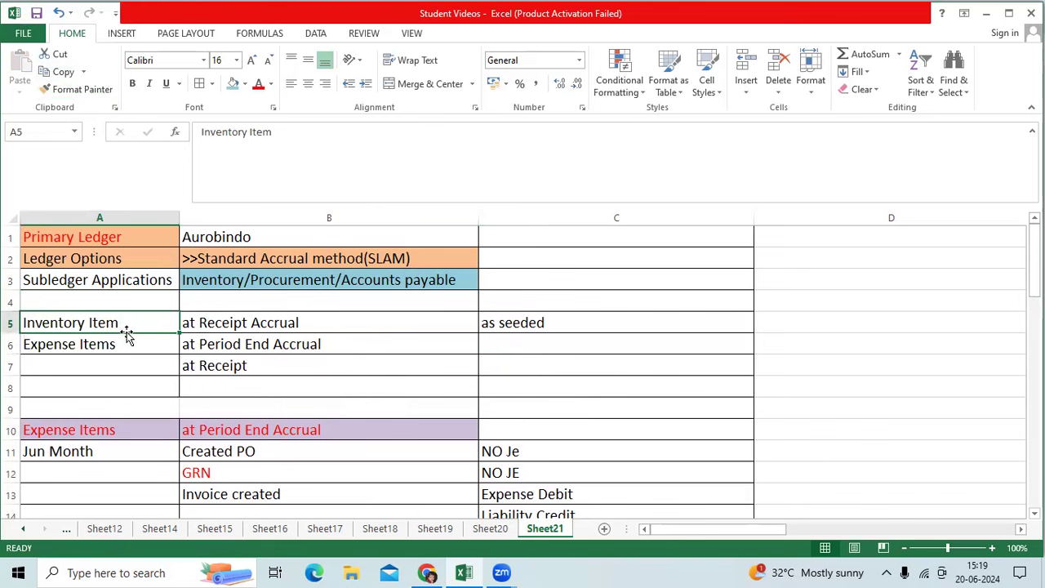
click(257, 325)
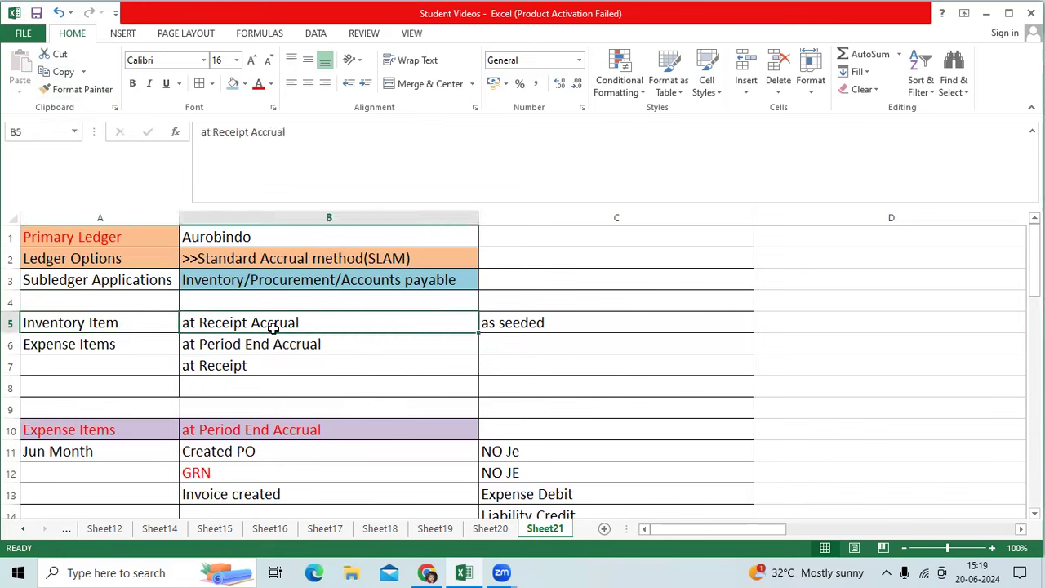
click(512, 324)
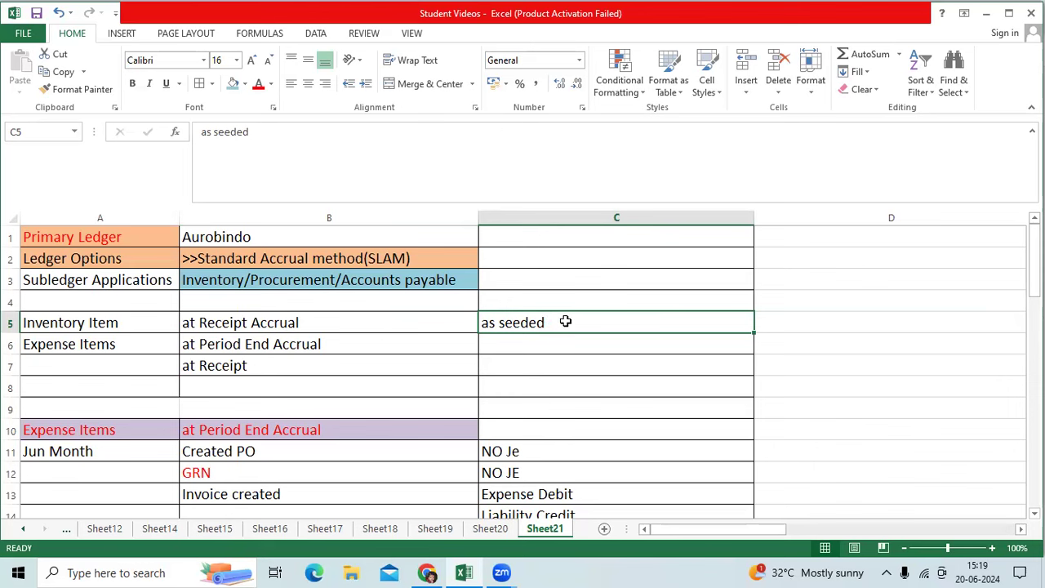
- Insert a blank row 6 above the Expense Items row
click(11, 344)
right_click(11, 344)
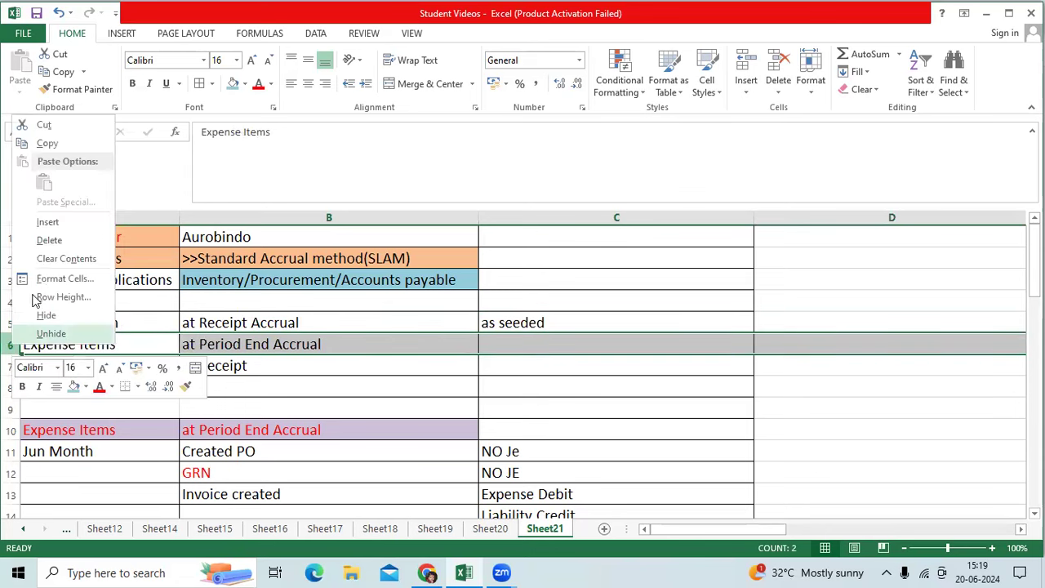
click(50, 225)
click(115, 324)
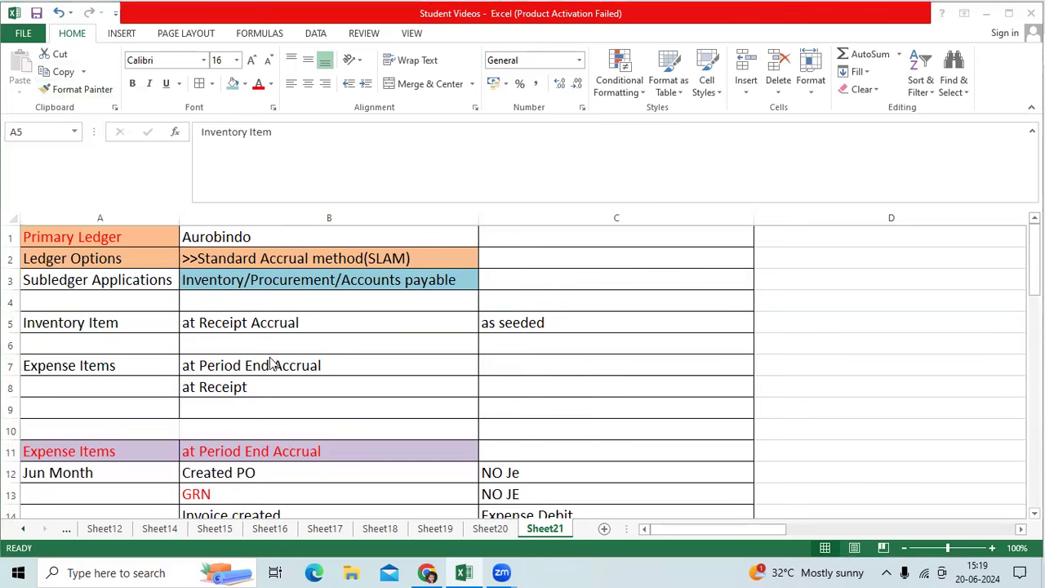
- Review Expense Items in A7 with the period end accrual in B7 and at Receipt in B8
click(120, 367)
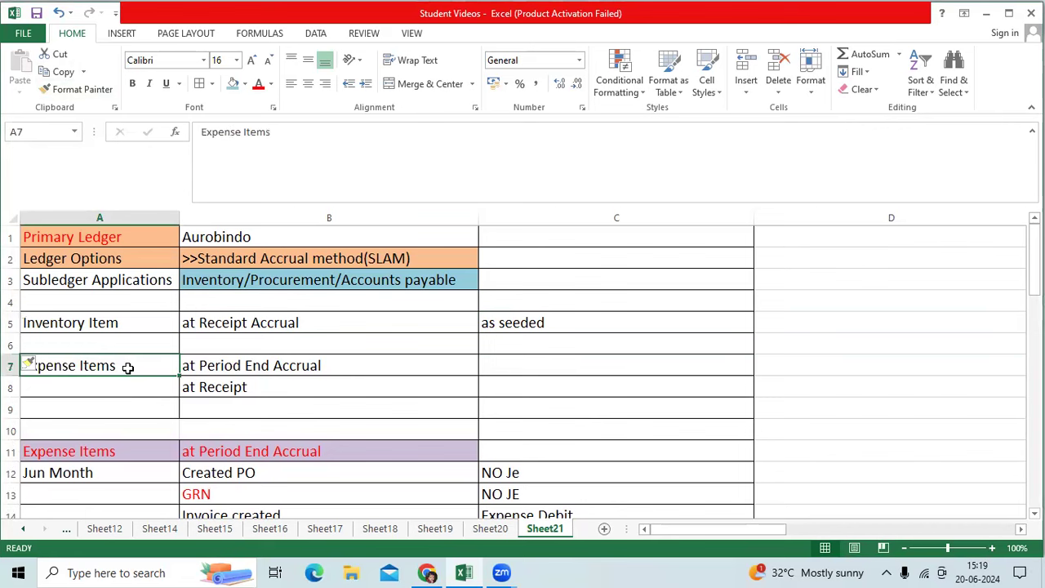
click(325, 362)
click(287, 388)
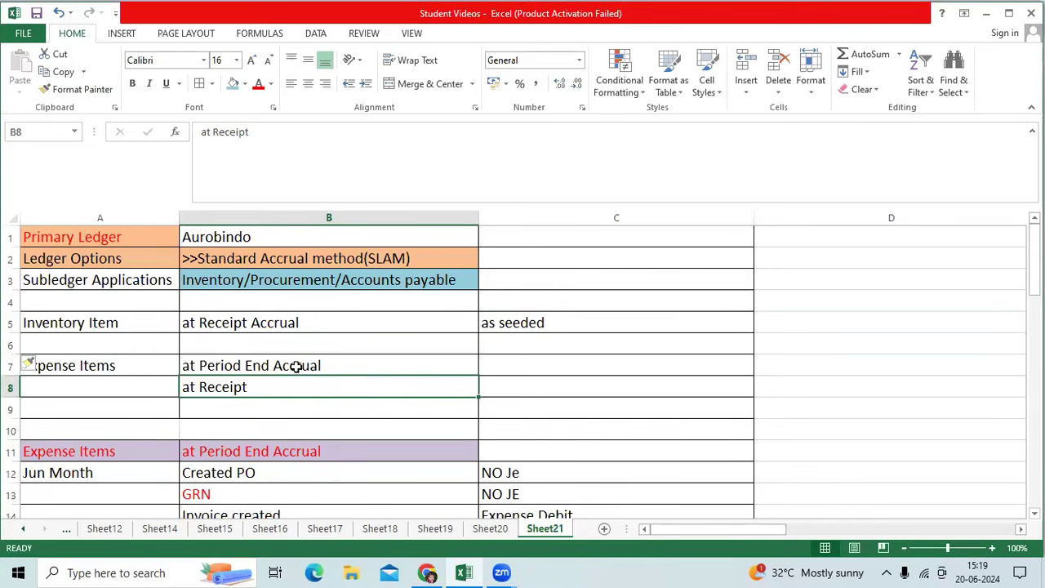
click(297, 366)
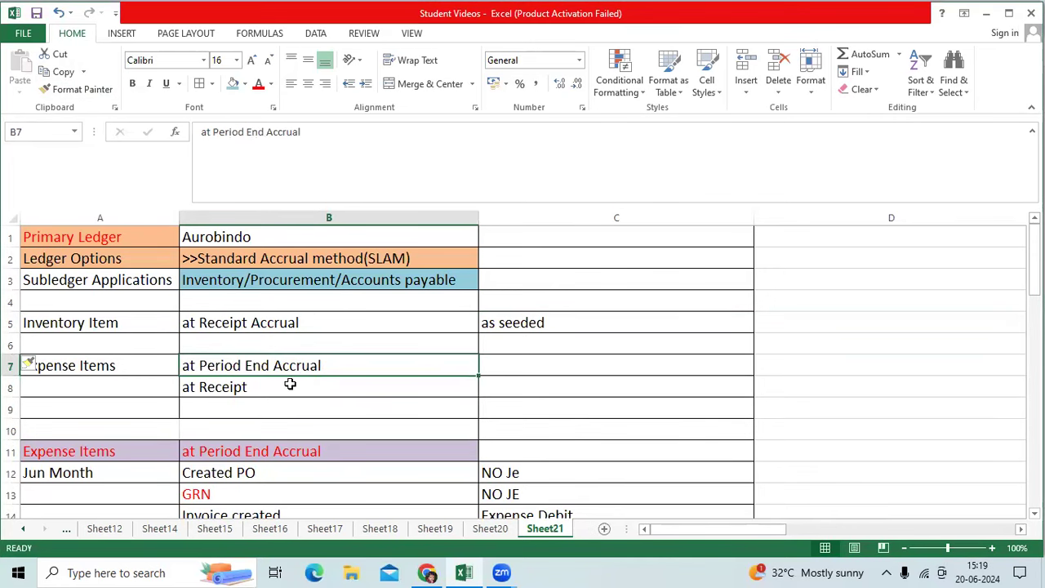
click(288, 387)
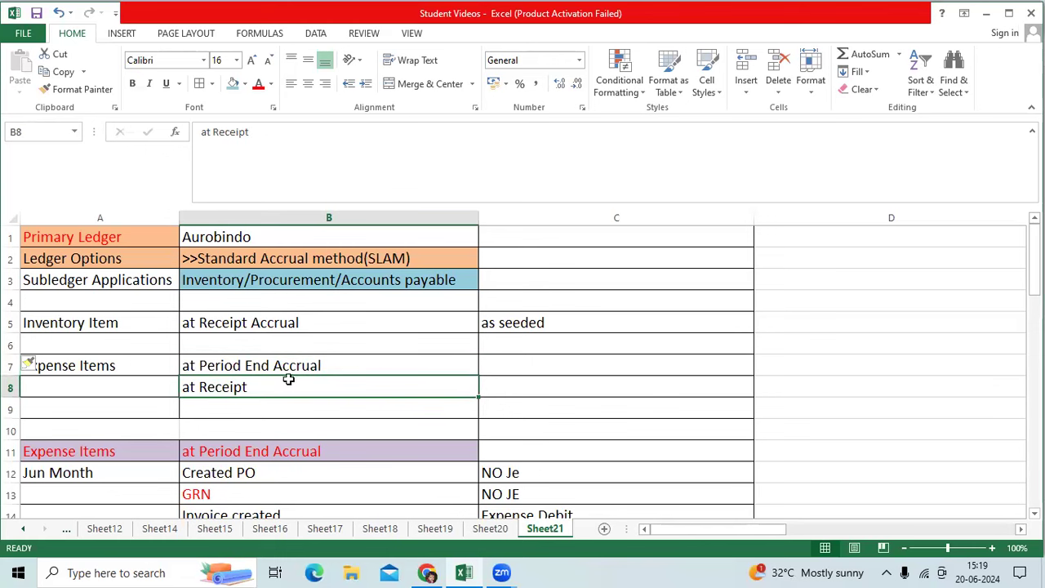
scroll(297, 367, down, 2)
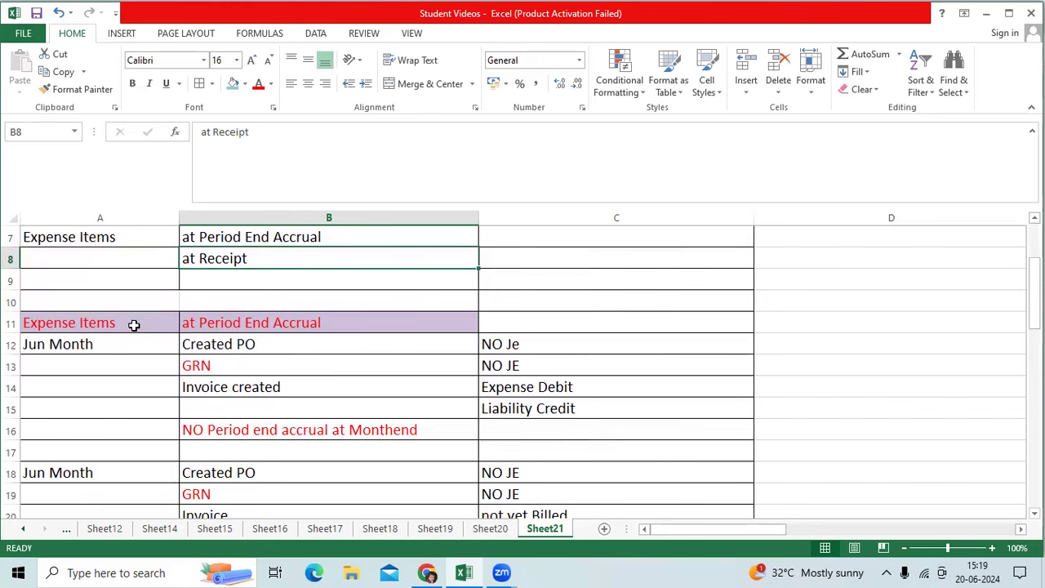
click(100, 343)
scroll(99, 343, down, 1)
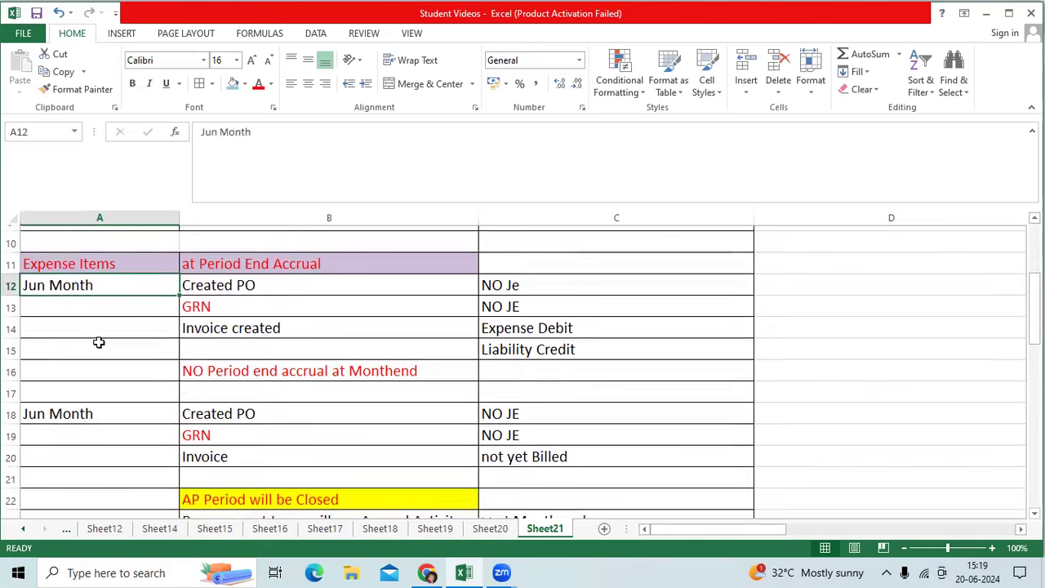
scroll(99, 342, up, 1)
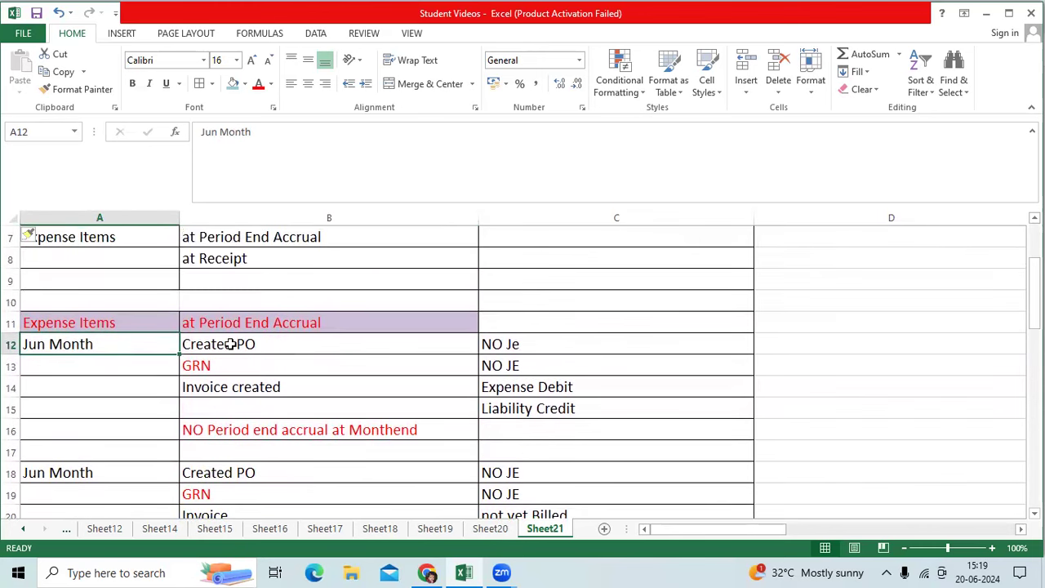
click(232, 344)
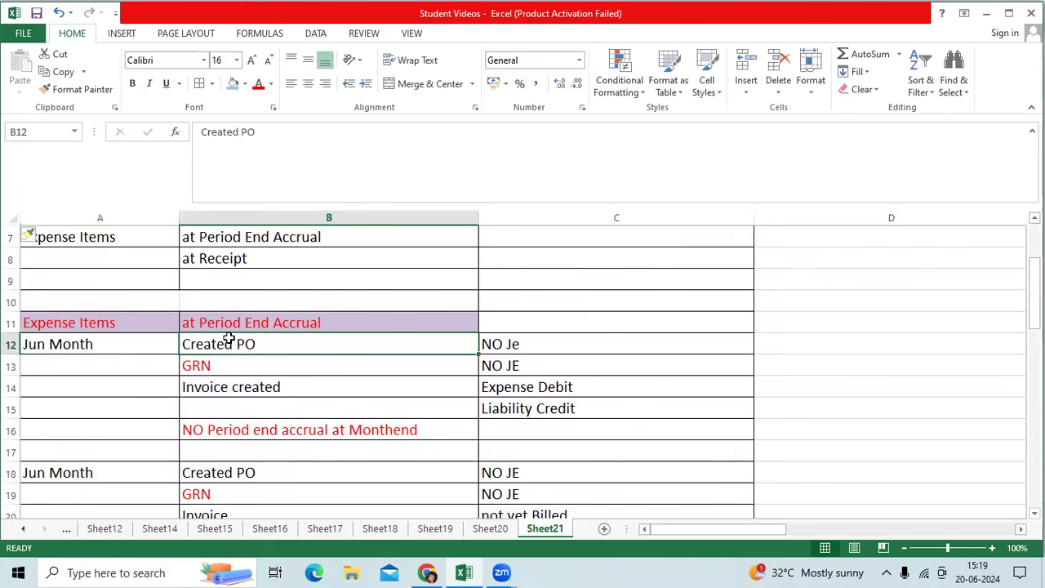
click(494, 342)
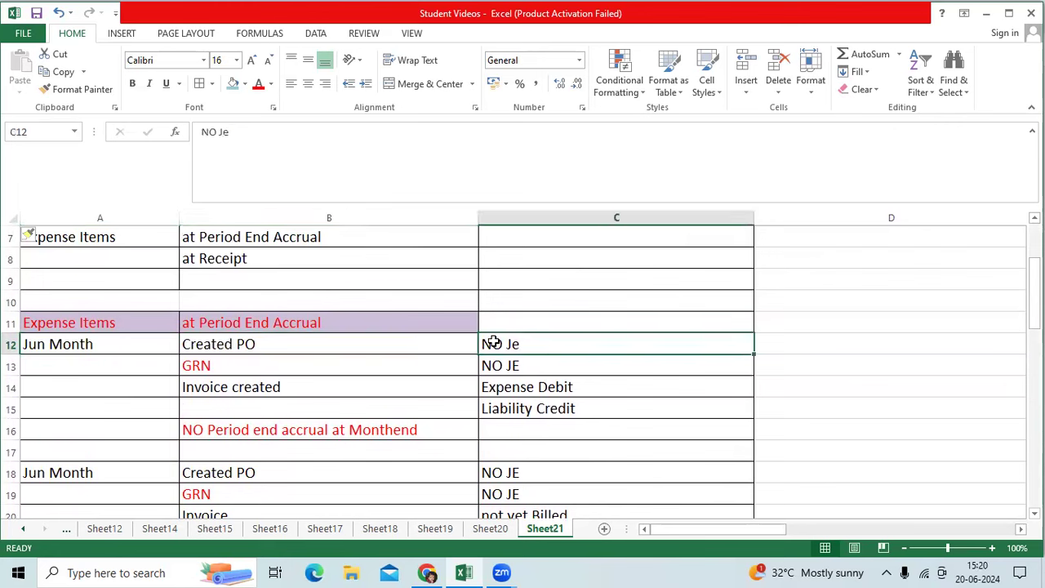
- Insert a blank row 12 above Jun Month and paint plain formatting over A12:B12 to clear the purple
click(12, 344)
right_click(12, 343)
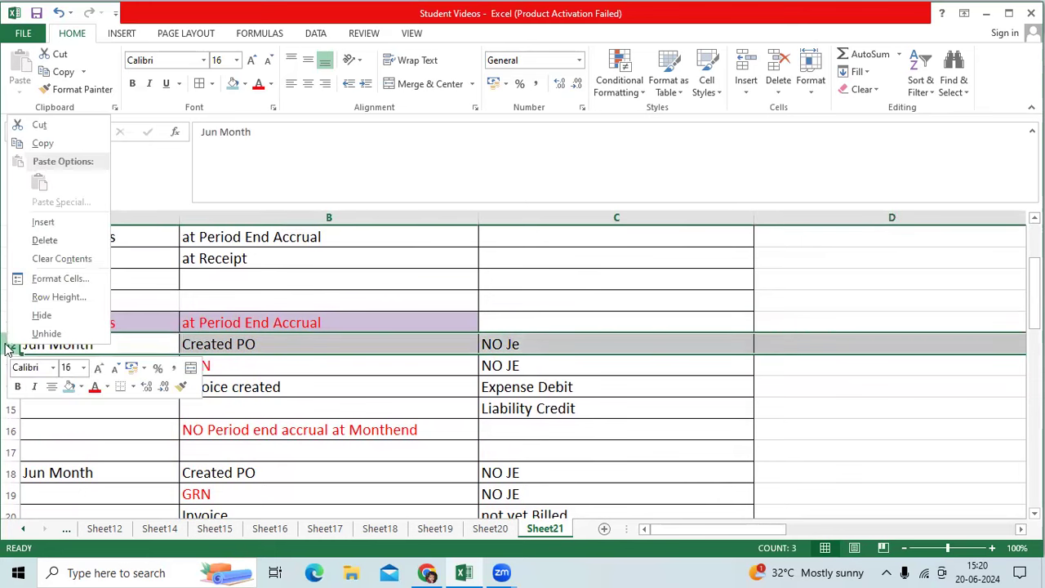
click(44, 222)
click(270, 329)
click(531, 345)
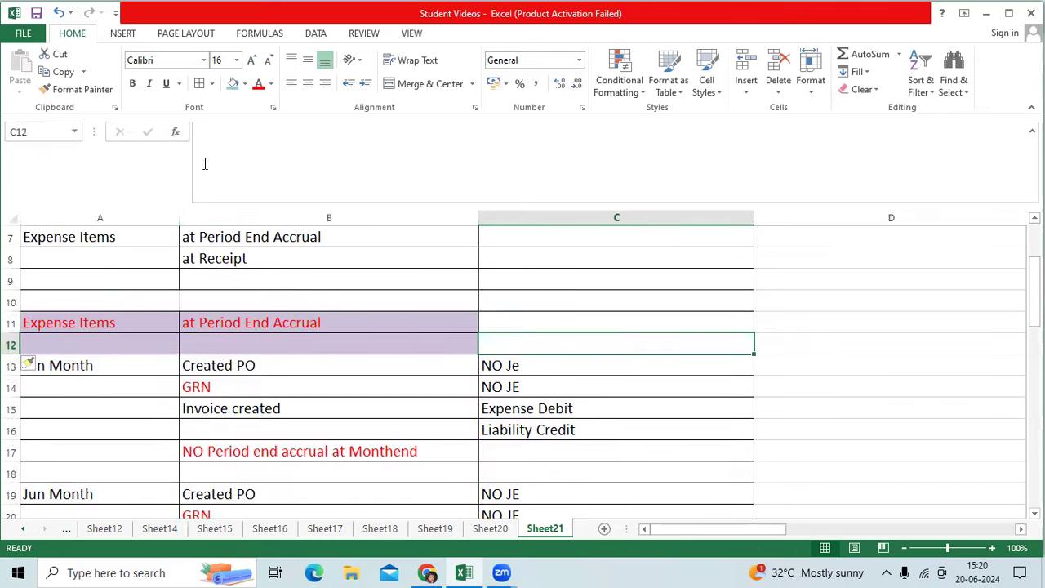
click(78, 89)
drag(433, 342, 152, 349)
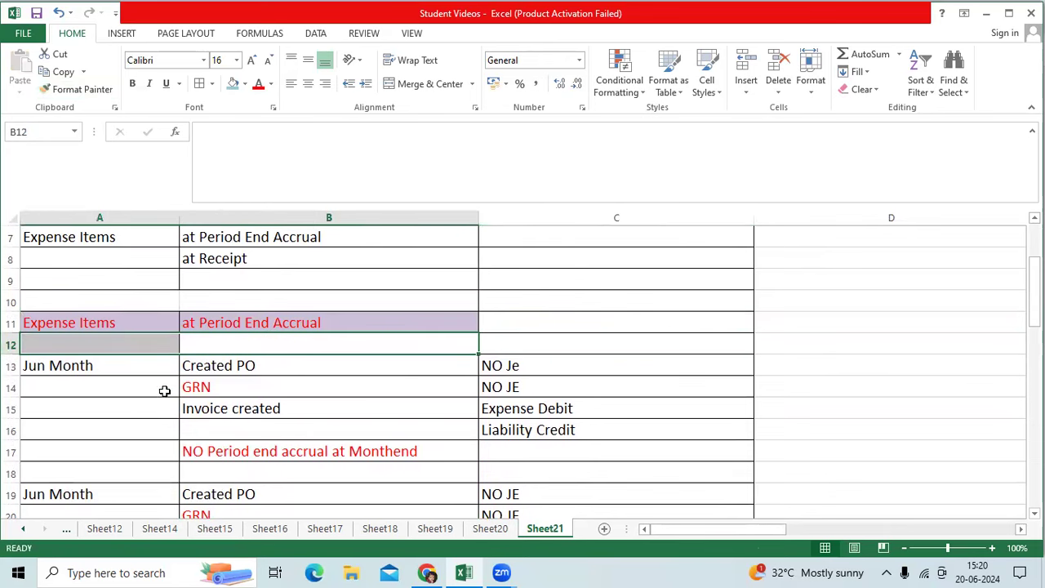
- Review the Jun Month notes: NO JE, GRN, NO JE for GRN, and Invoice created
click(495, 364)
click(234, 384)
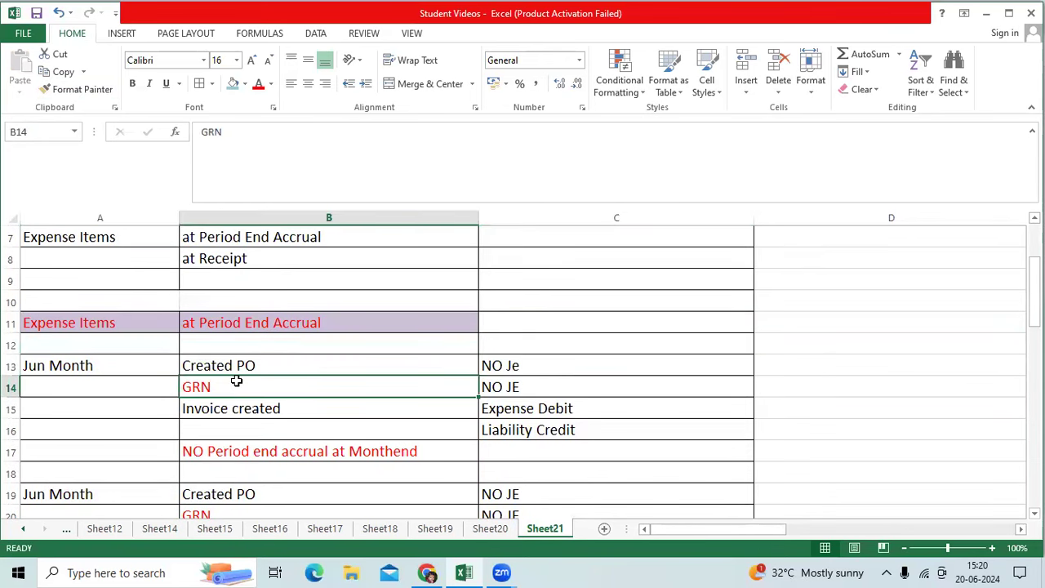
click(502, 389)
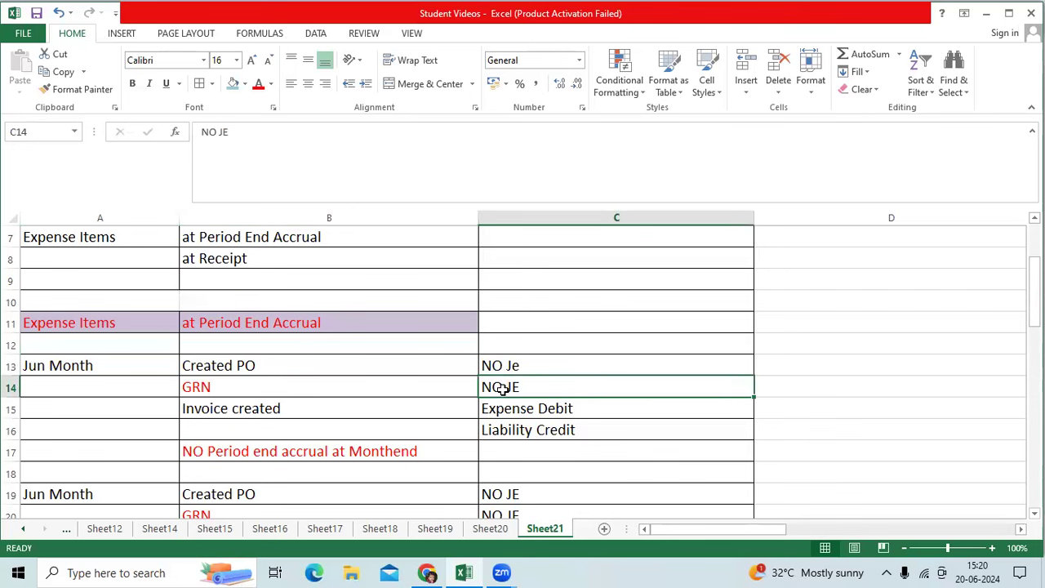
click(277, 413)
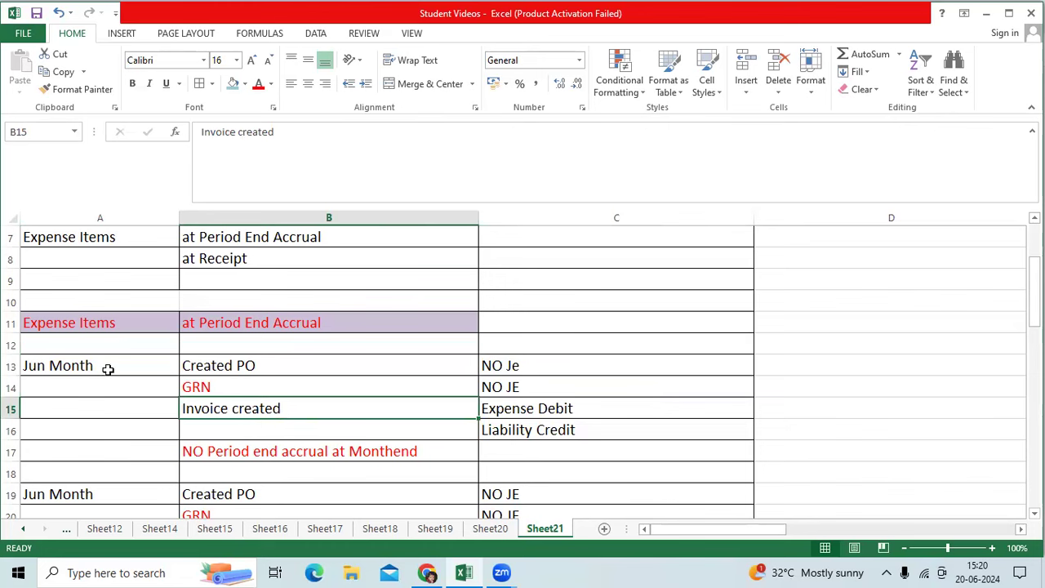
click(502, 411)
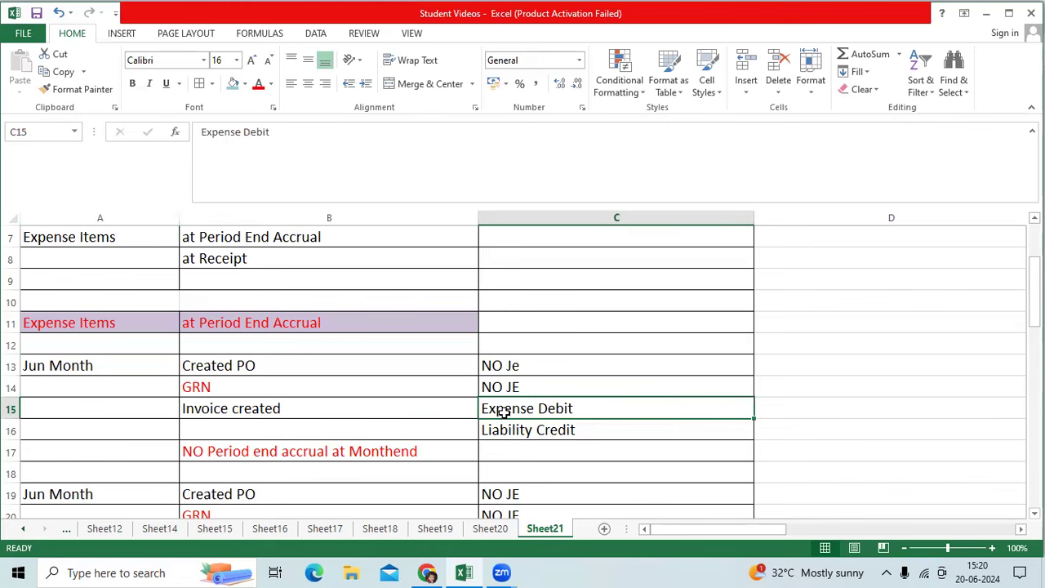
click(516, 429)
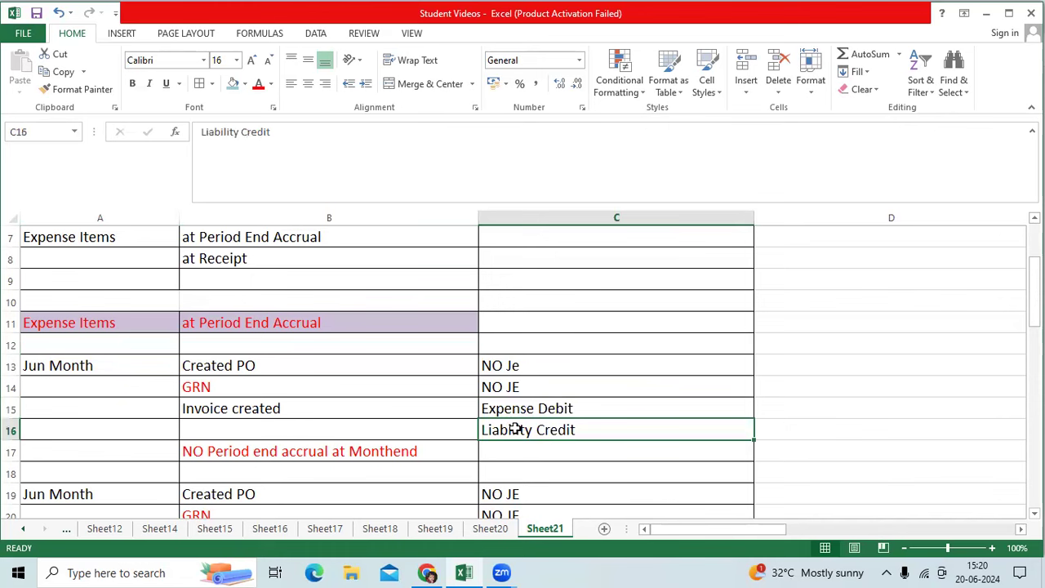
click(219, 450)
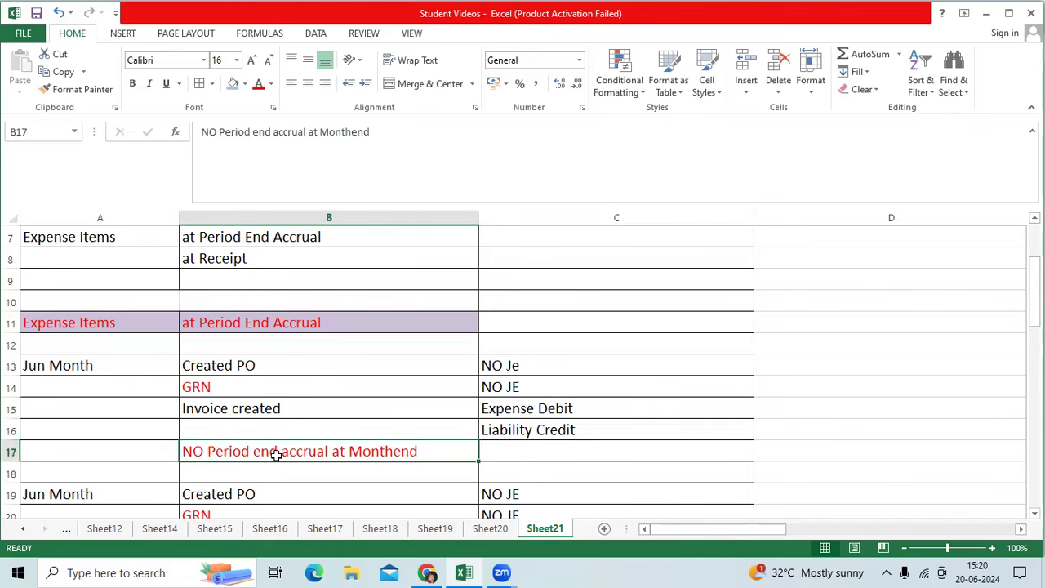
click(264, 410)
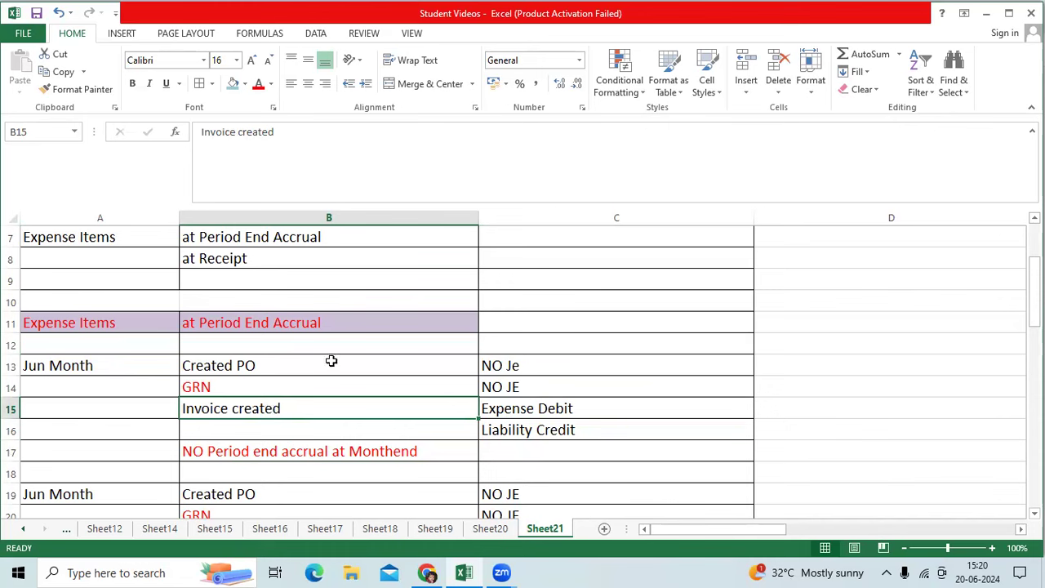
- Review the second Created PO step, its NO JE note, and the Invoice not yet Billed note
scroll(284, 370, down, 3)
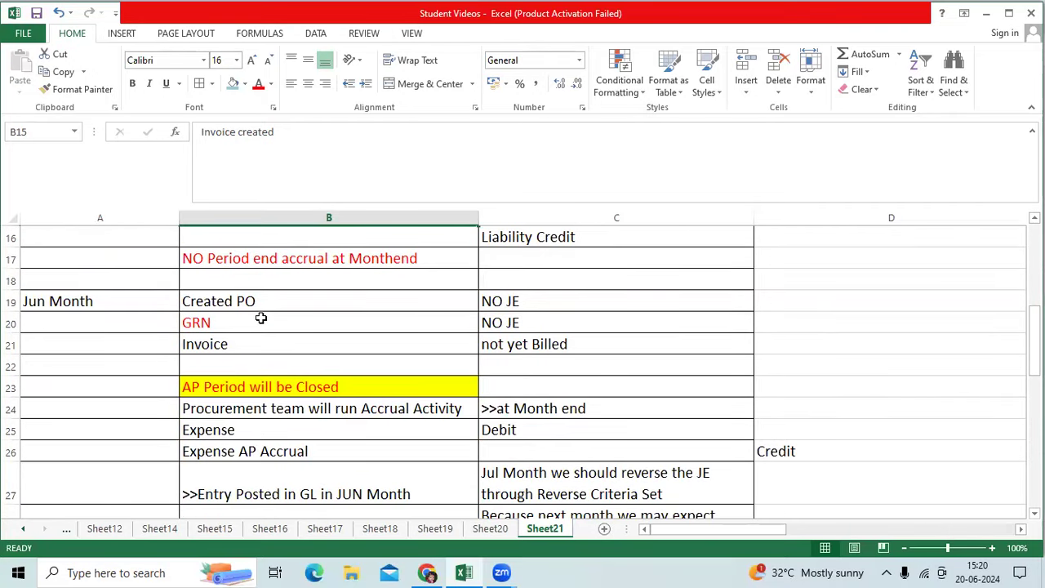
click(252, 301)
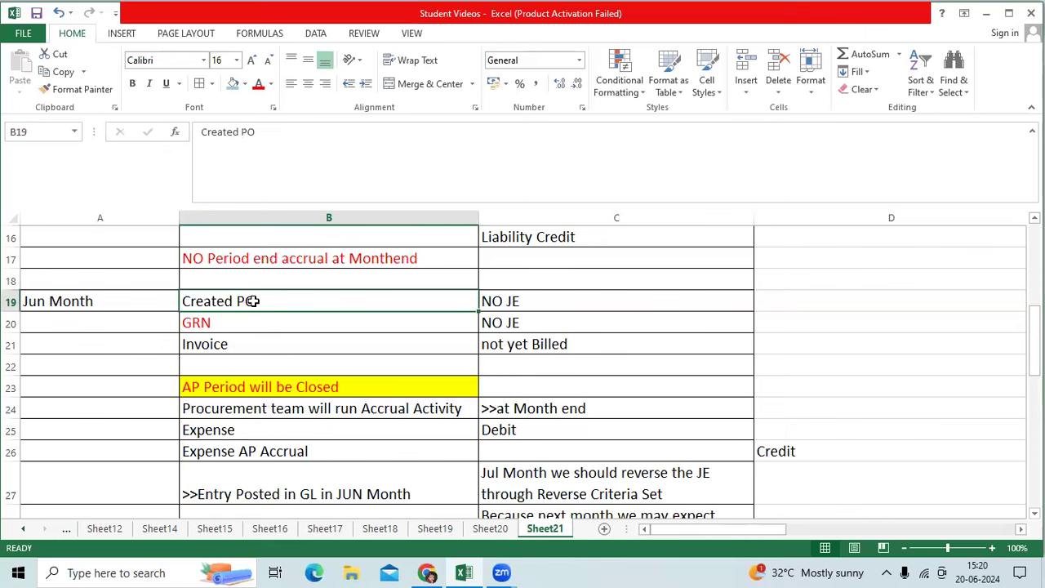
click(495, 303)
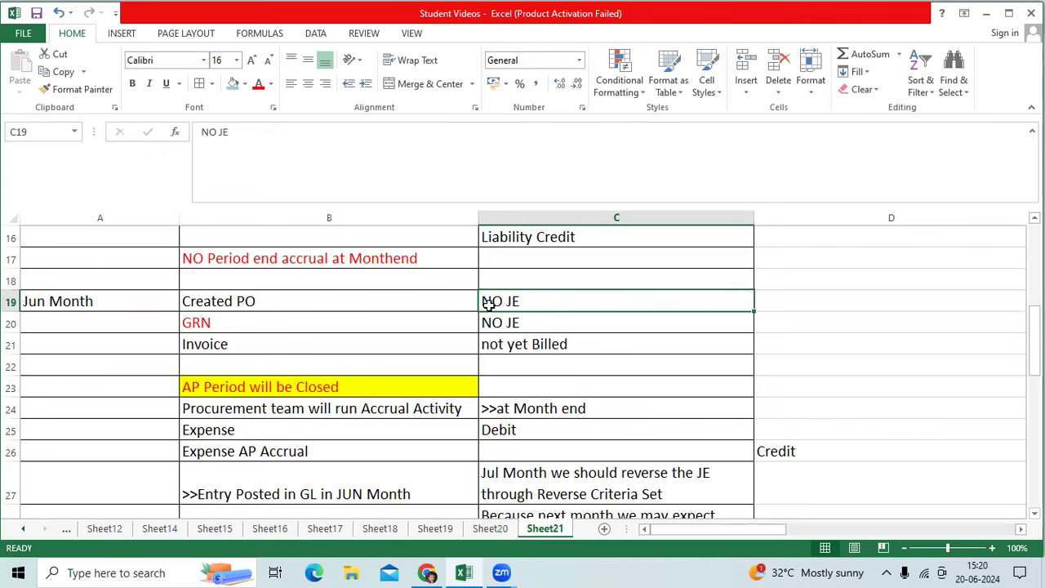
click(259, 341)
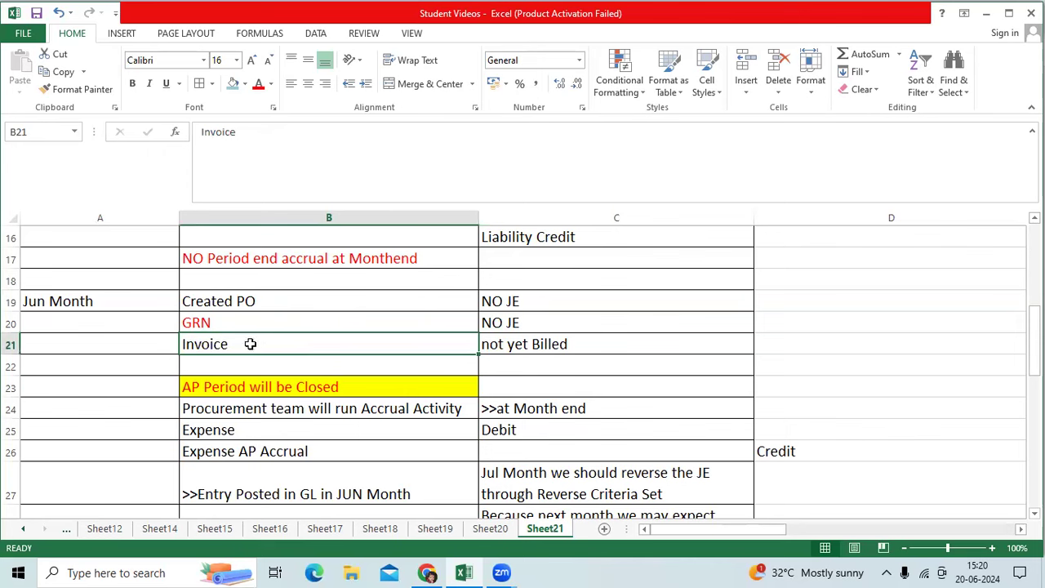
click(511, 344)
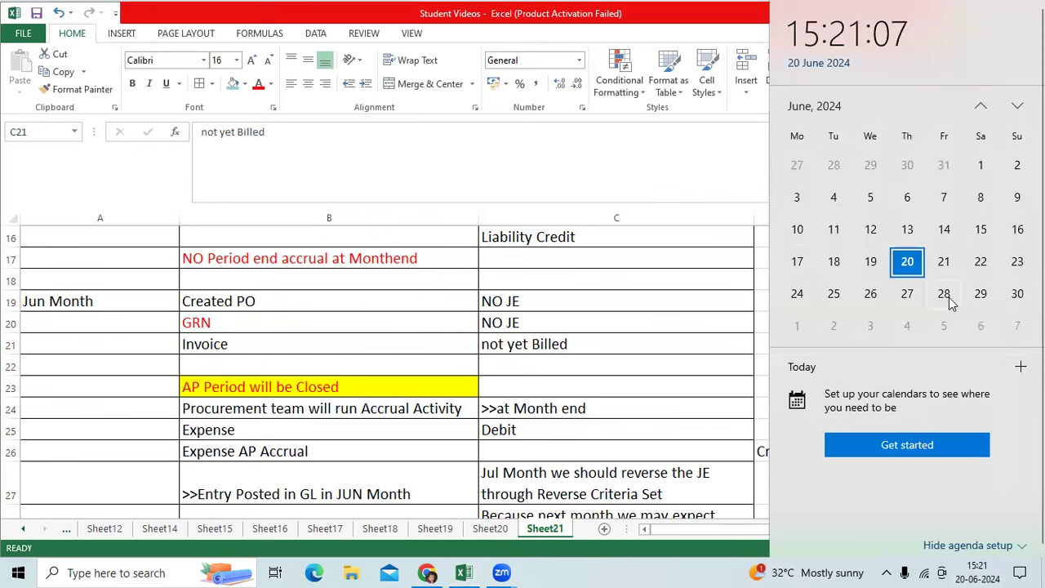
- Close the calendar flyout and review the AP Period will be Closed and procurement accrual notes
click(612, 388)
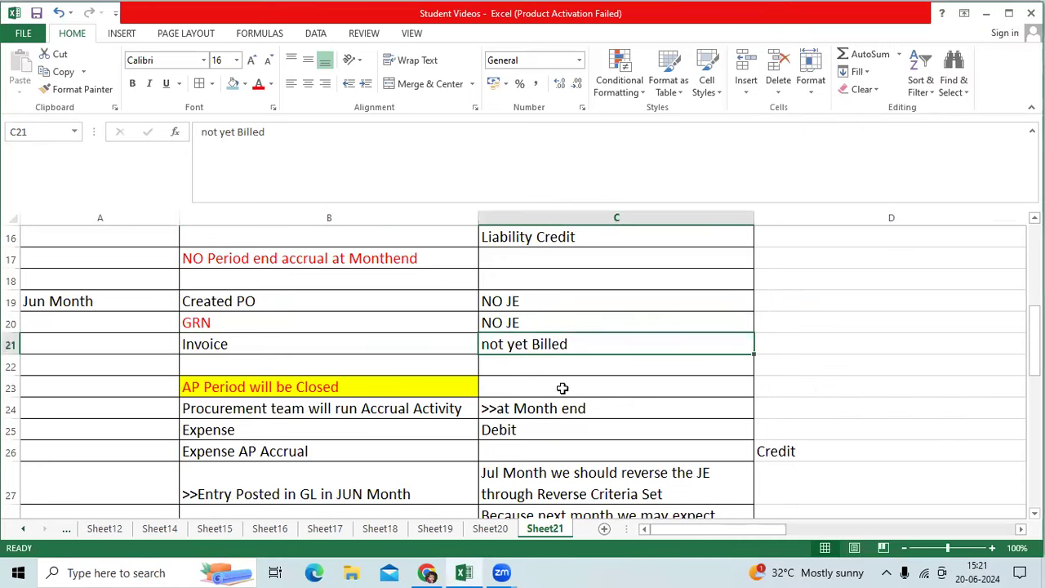
click(361, 388)
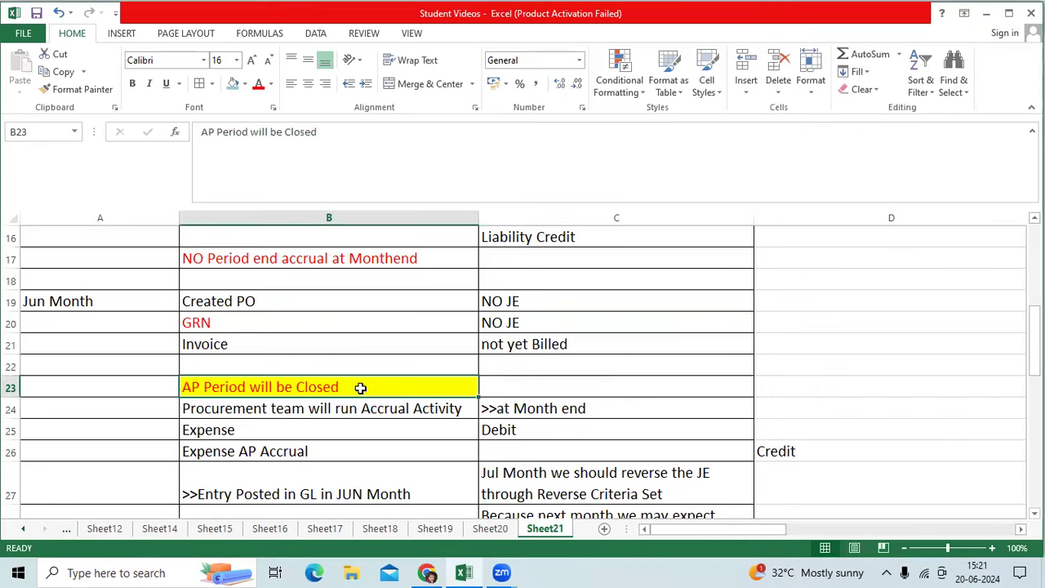
scroll(342, 370, down, 1)
click(342, 354)
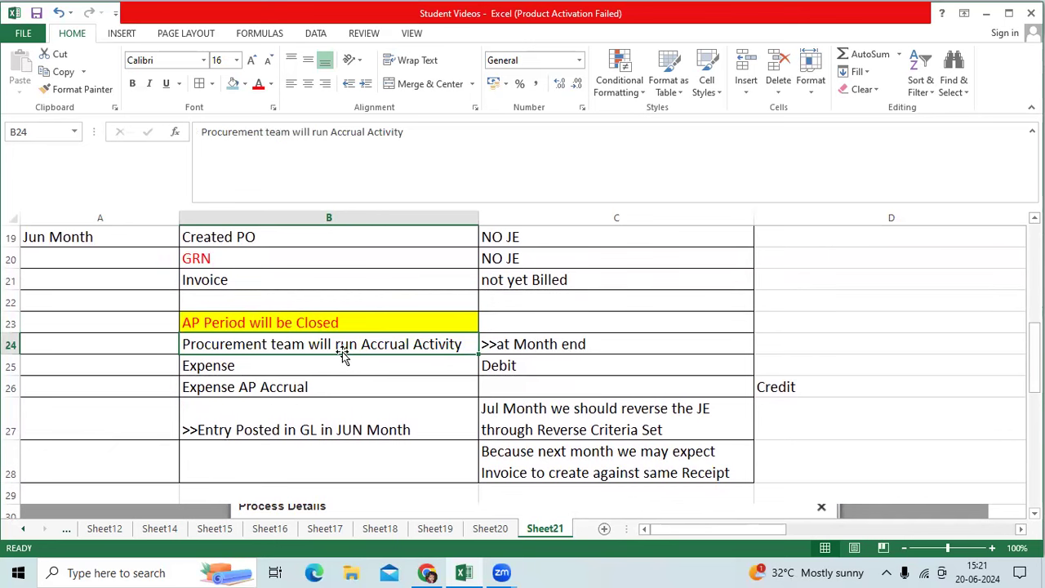
scroll(340, 363, down, 4)
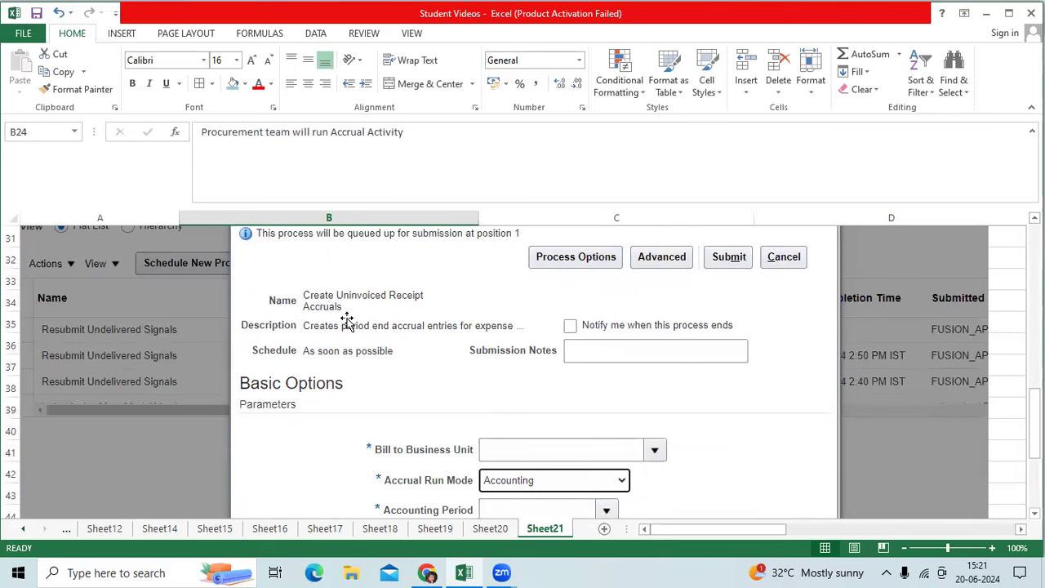
scroll(368, 339, up, 4)
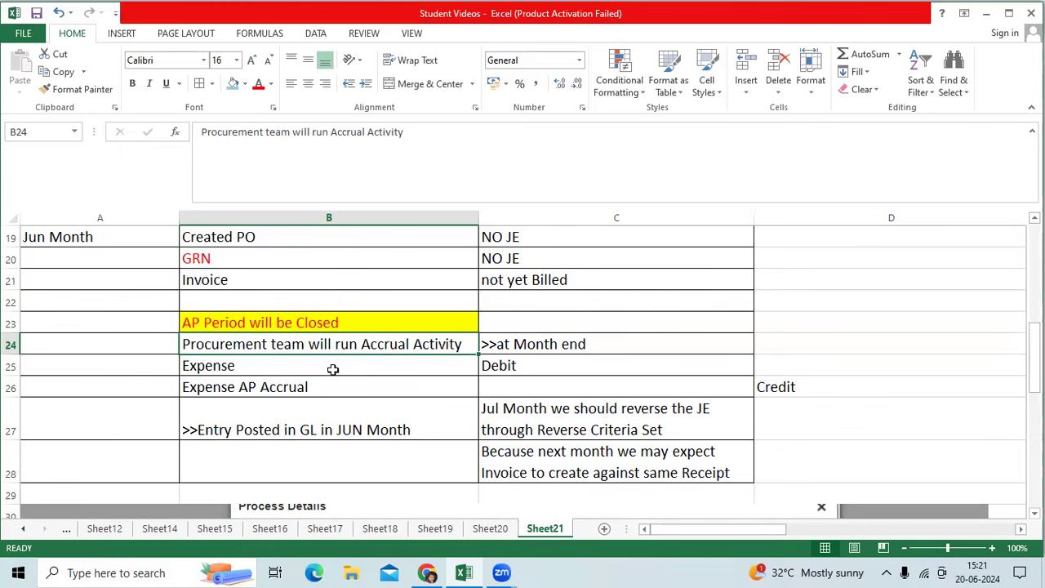
click(251, 371)
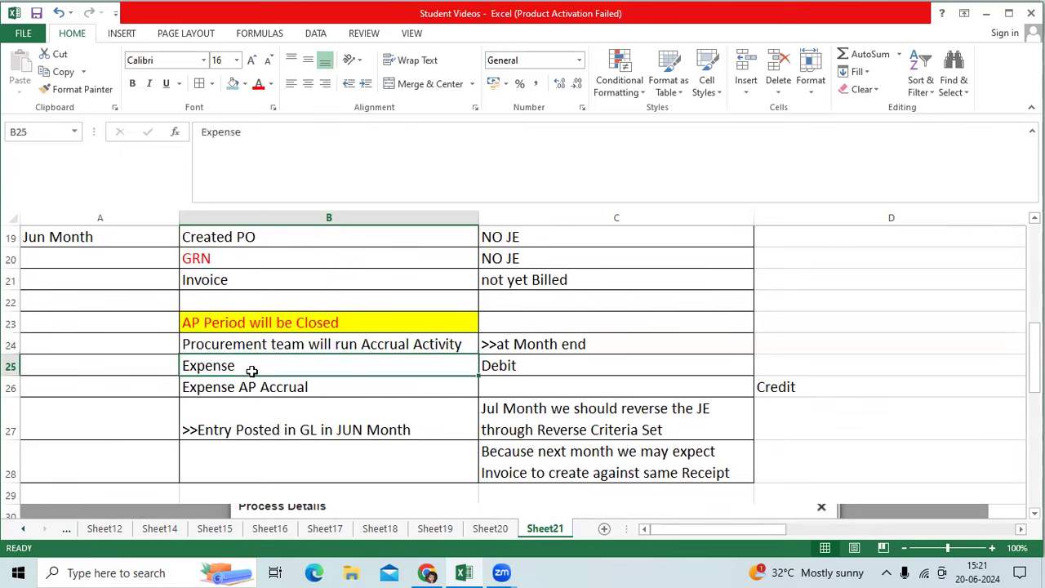
click(327, 390)
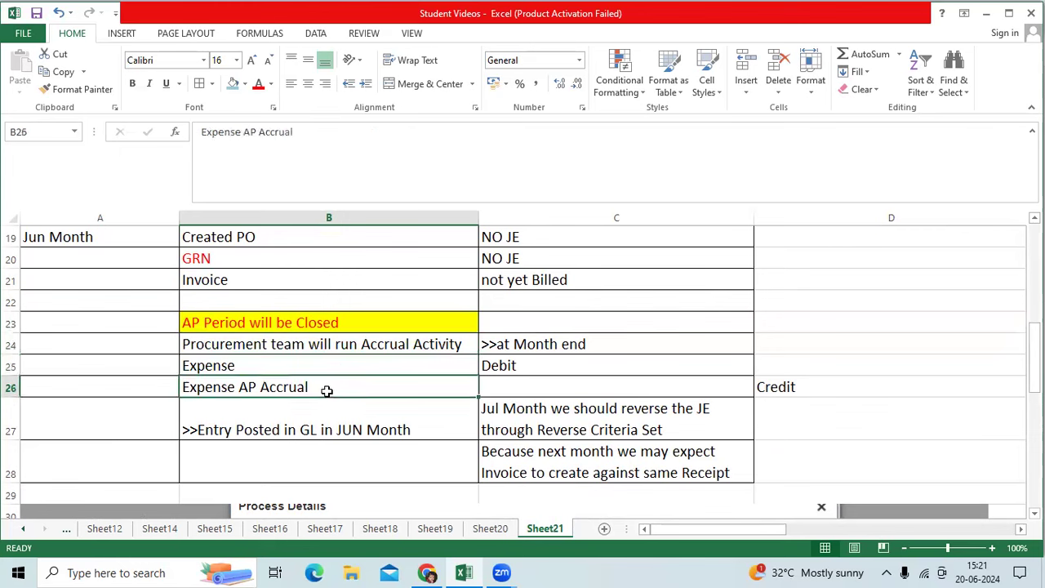
click(765, 388)
- Move the Credit entry from D26 into C26 under Debit
scroll(604, 388, right, 2)
drag(303, 401, 280, 390)
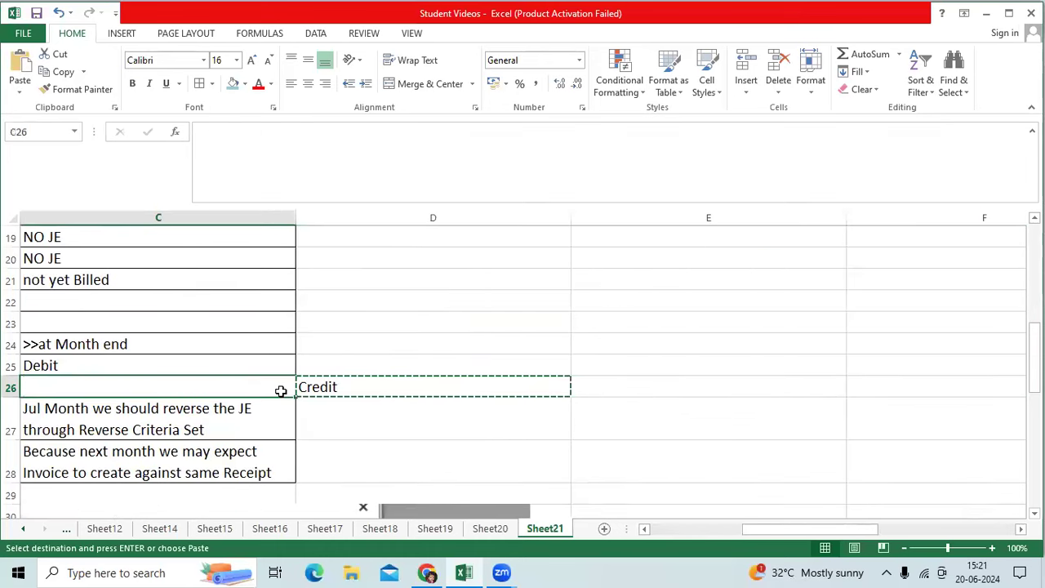
click(692, 528)
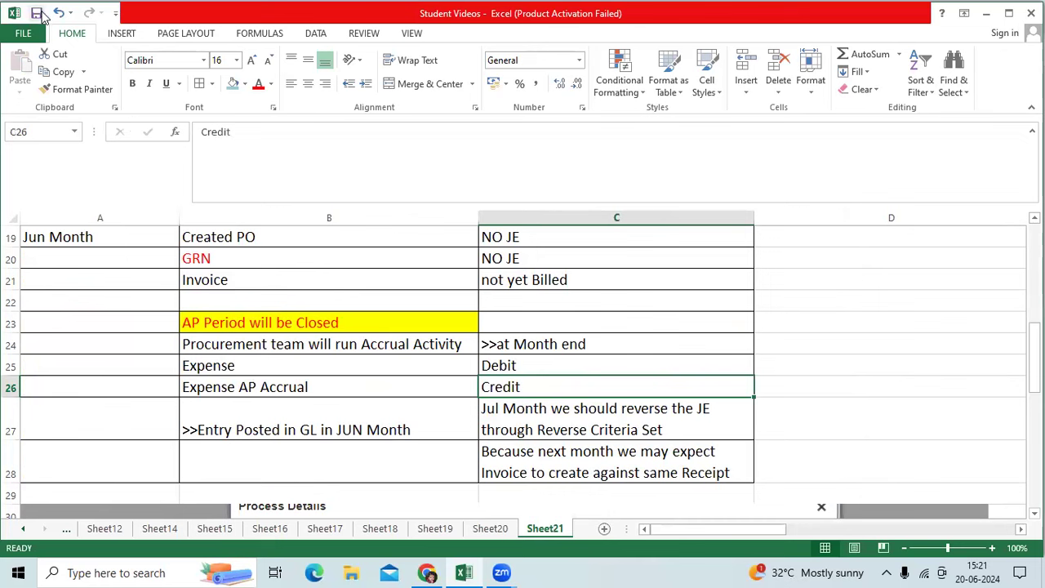
- Colour the Expense, Expense AP Accrual, Debit and Credit entries in B25:C26 red
drag(228, 372, 493, 387)
click(259, 83)
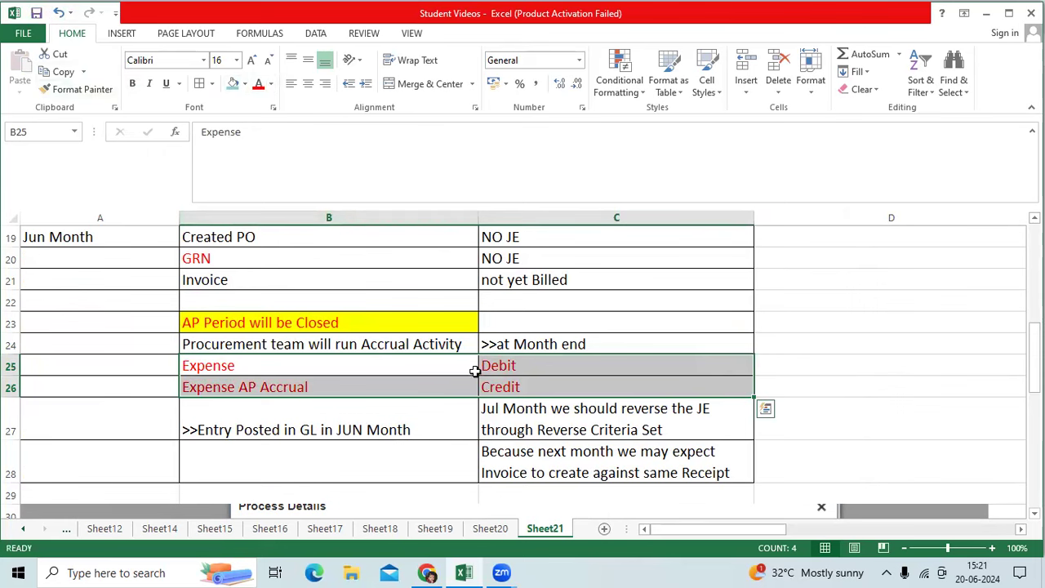
click(402, 429)
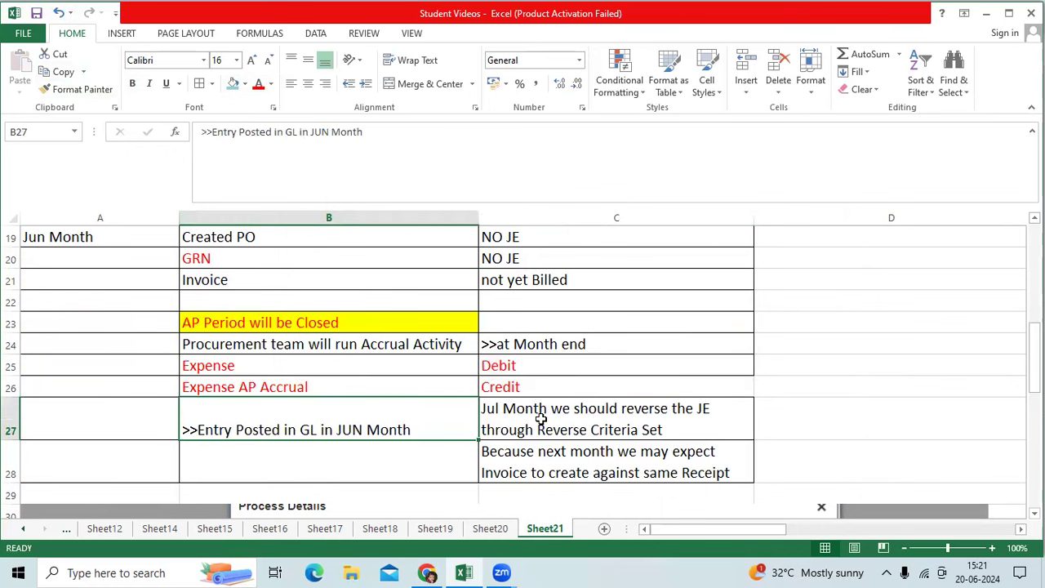
click(568, 386)
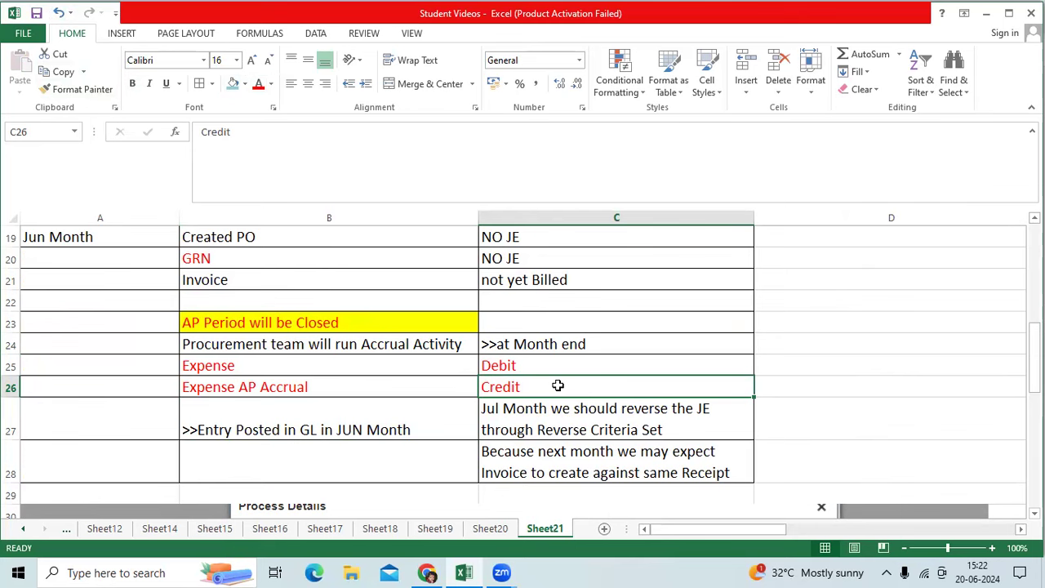
scroll(558, 386, down, 1)
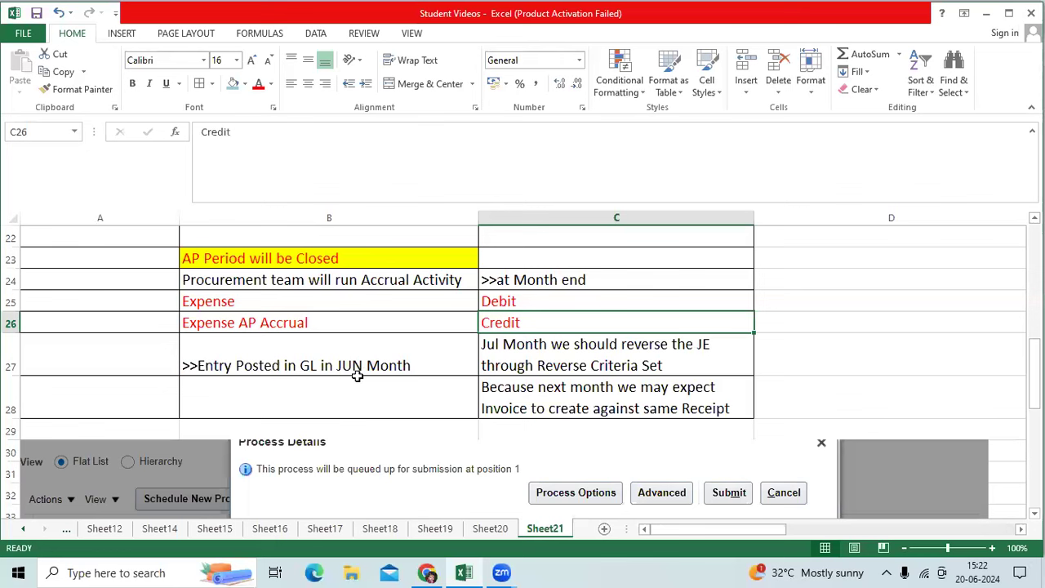
click(500, 395)
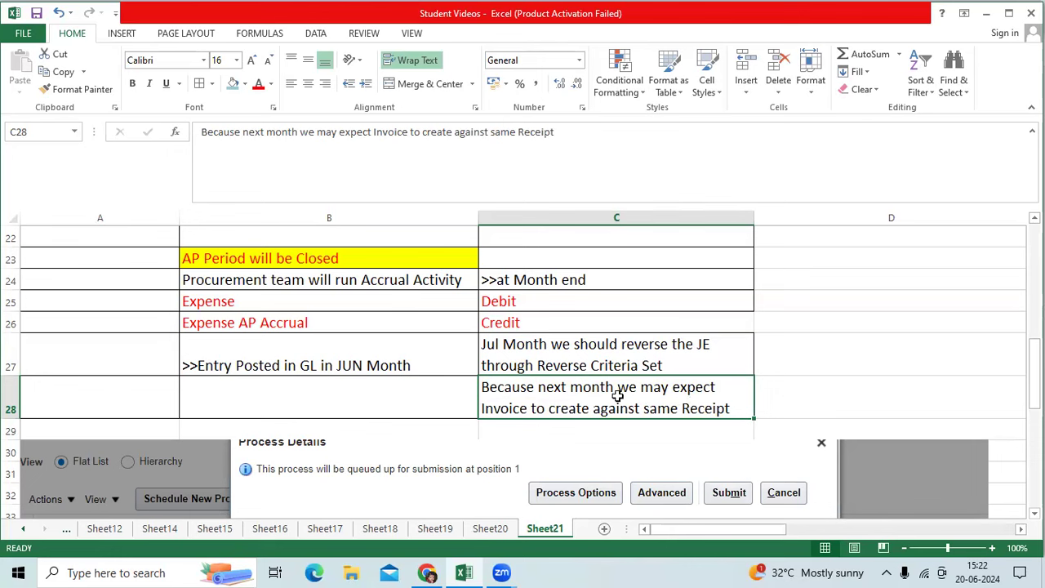
click(659, 363)
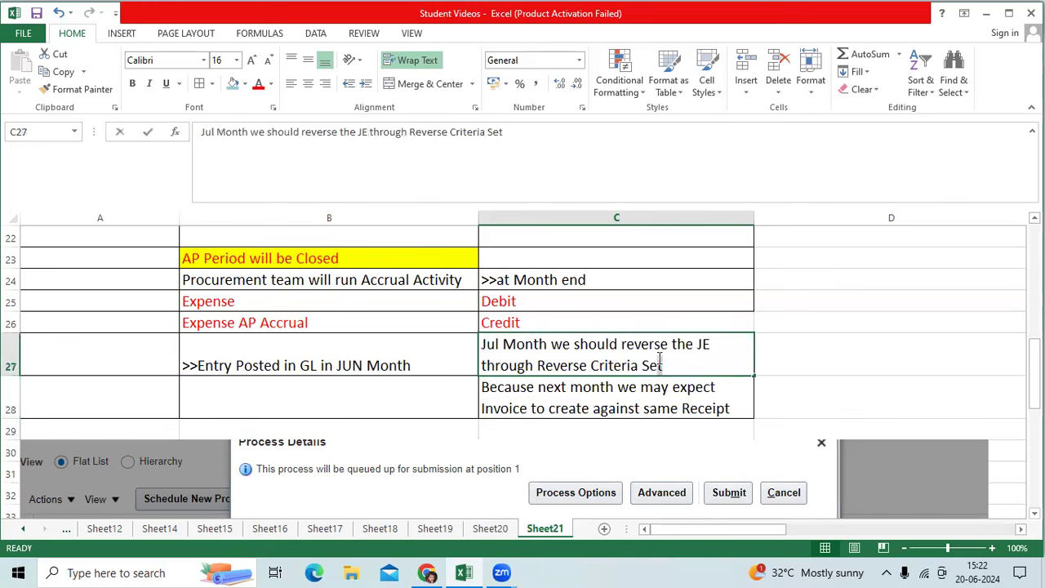
double_click(660, 364)
drag(663, 365, 695, 348)
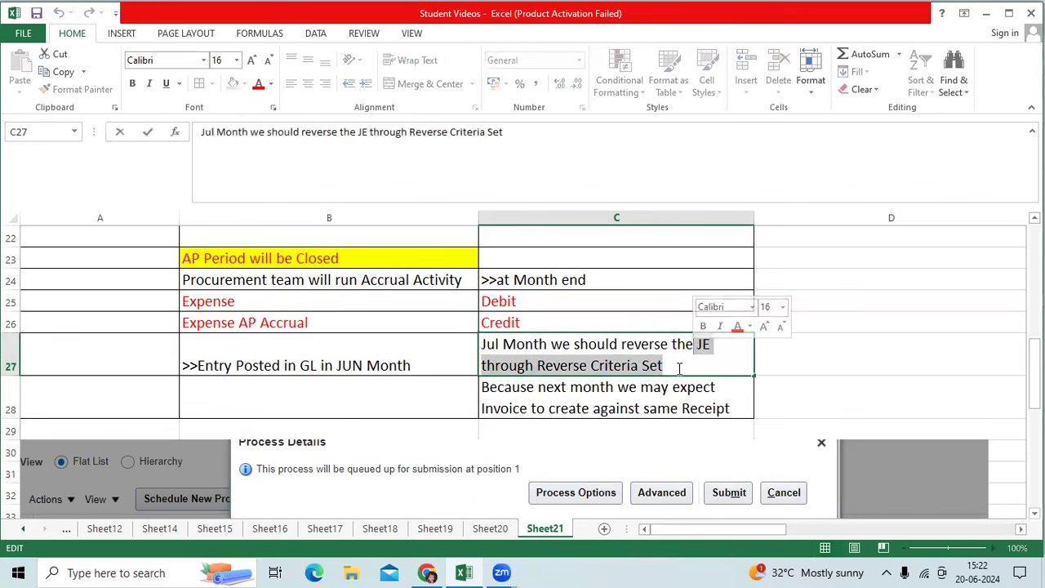
click(678, 369)
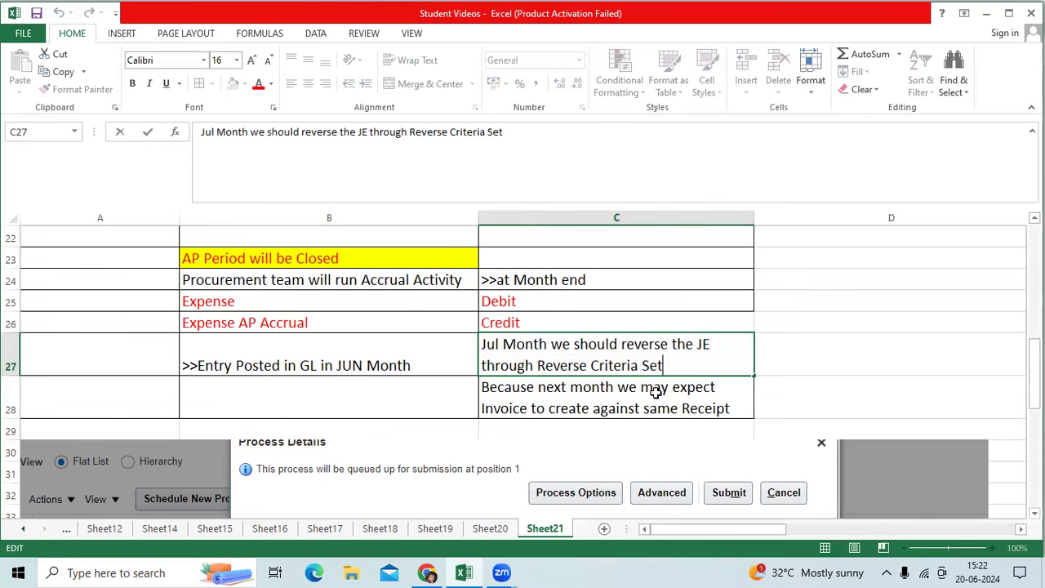
scroll(658, 393, down, 1)
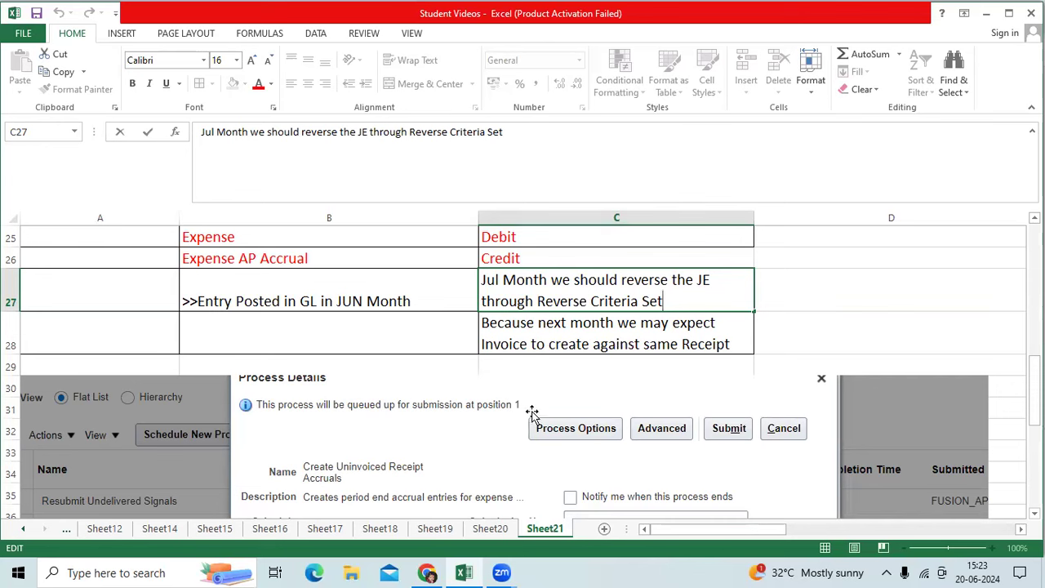
scroll(508, 402, down, 3)
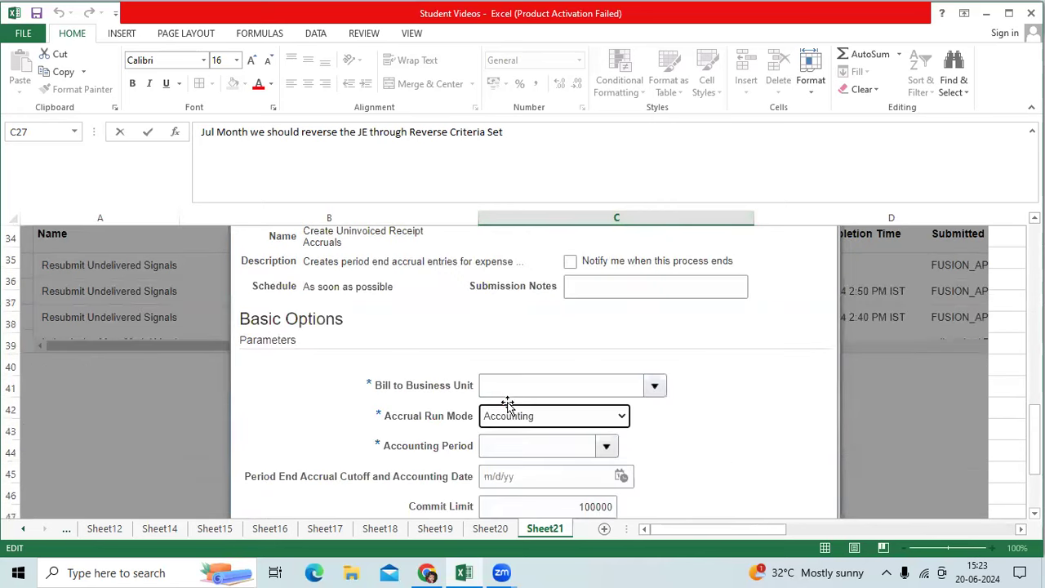
scroll(508, 402, down, 3)
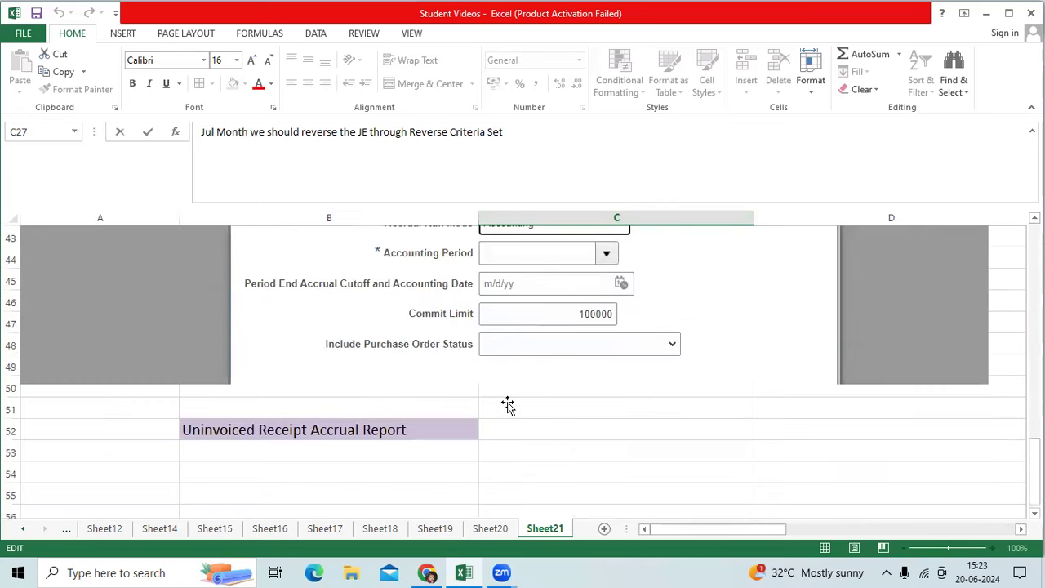
click(416, 434)
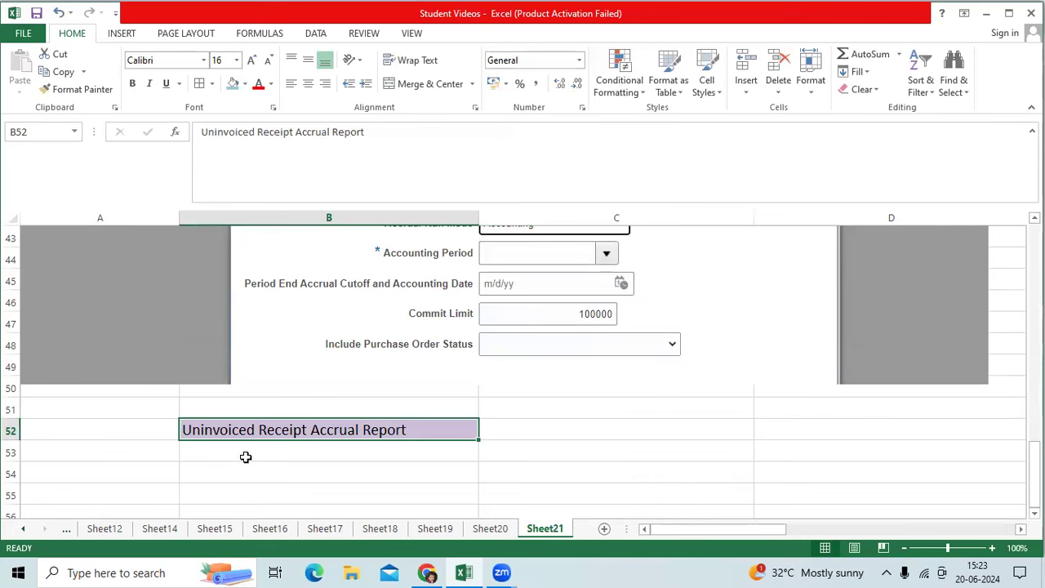
click(123, 434)
click(217, 431)
click(517, 429)
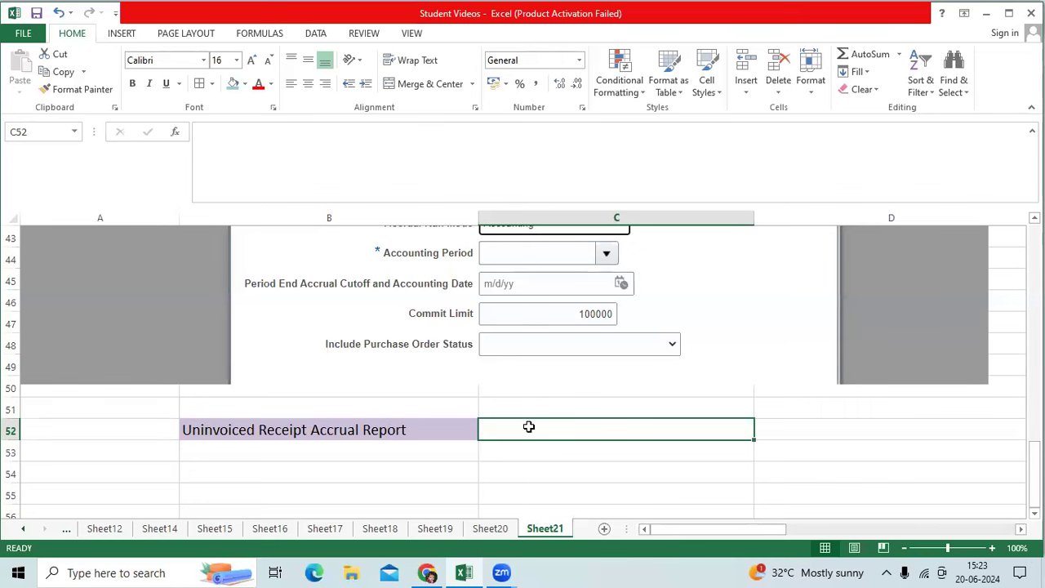
scroll(532, 443, up, 5)
scroll(532, 444, up, 9)
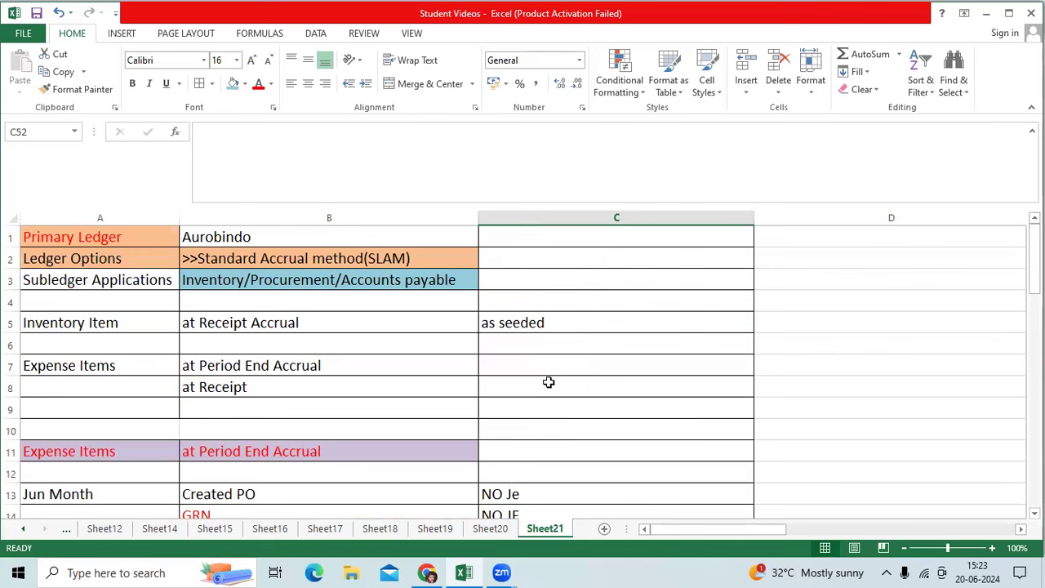
scroll(550, 387, down, 8)
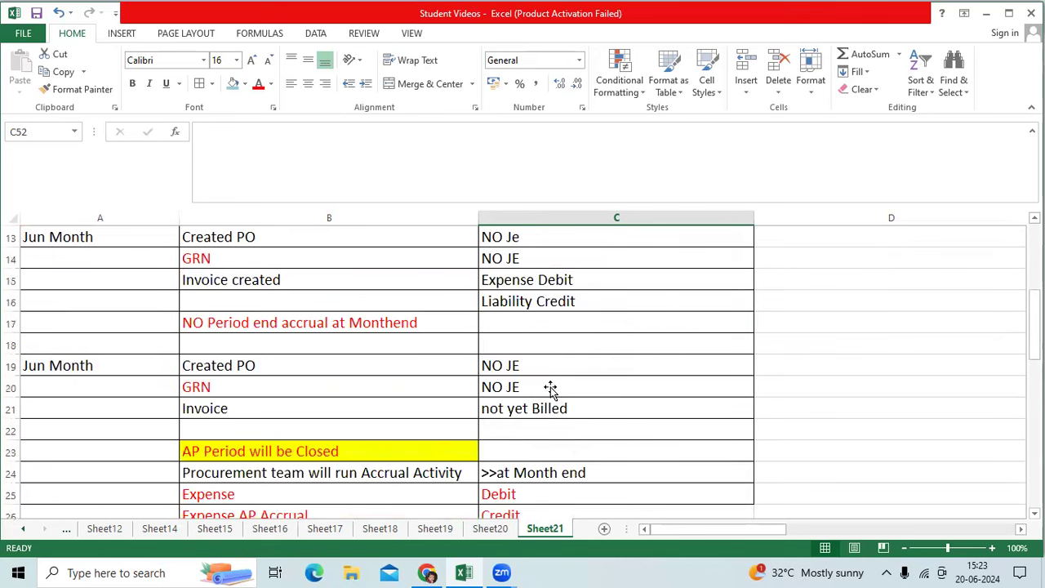
scroll(550, 387, up, 8)
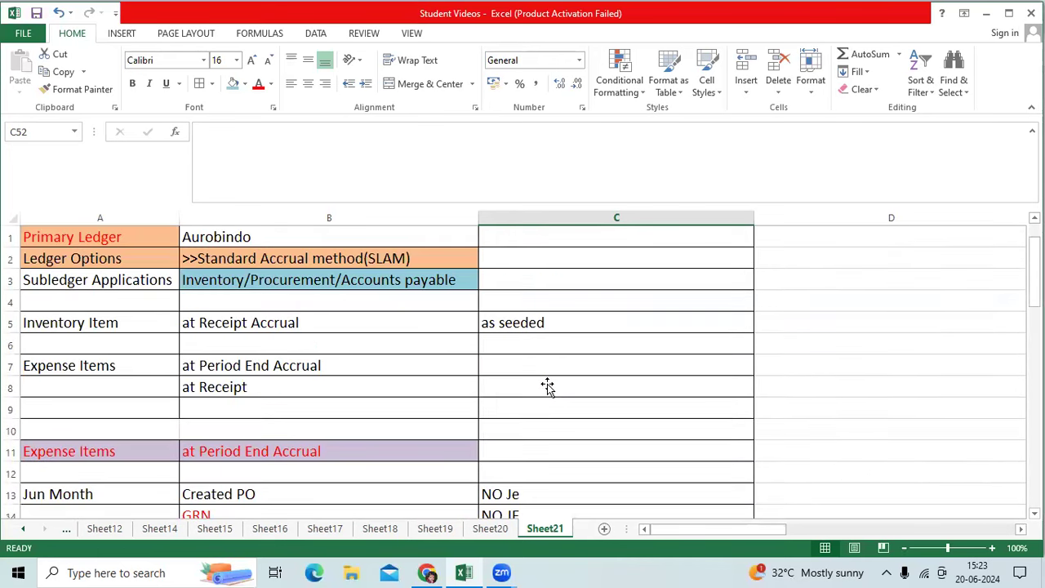